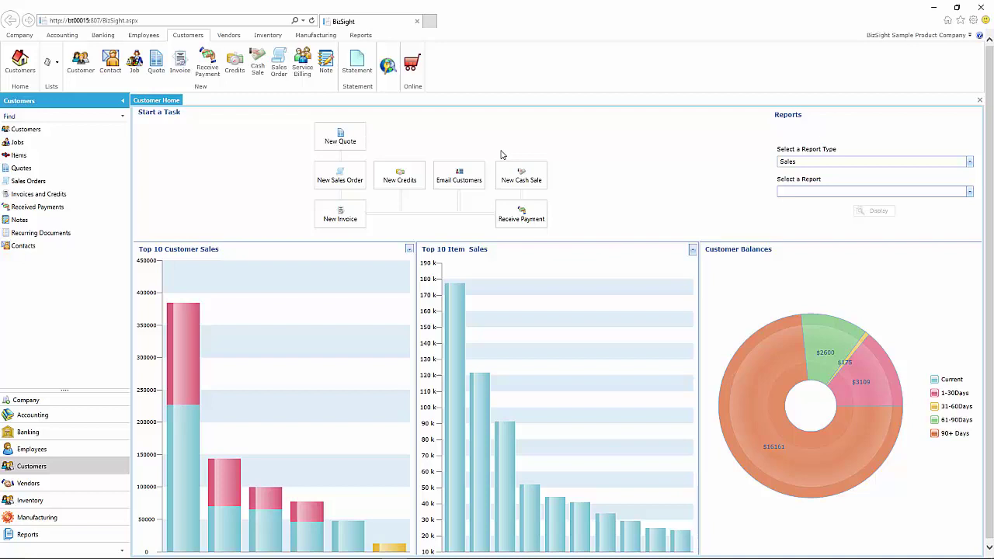
Start a new item of type Inventory from the manufacturing item list.
{"action": "left_click", "coordinate": [315, 34]}
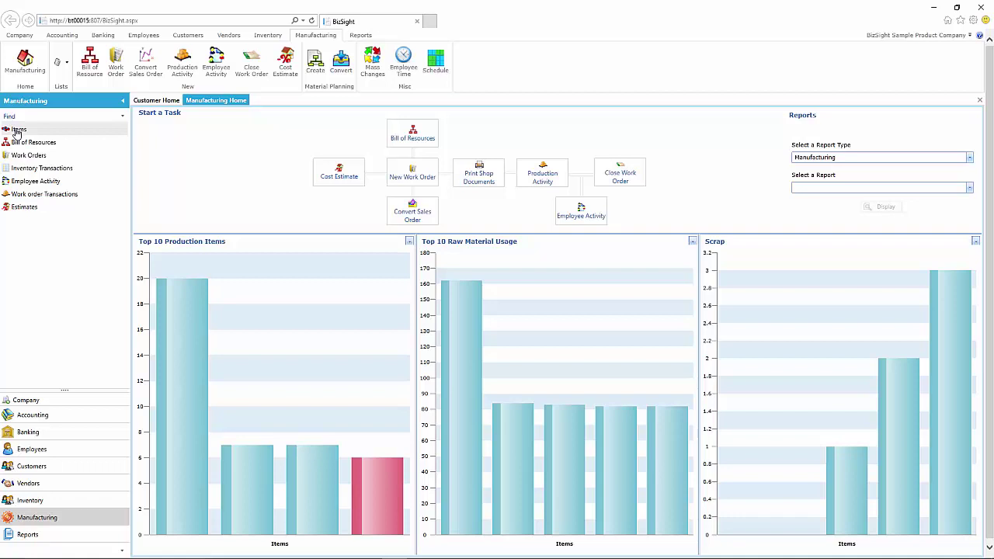
{"action": "left_click", "coordinate": [17, 130]}
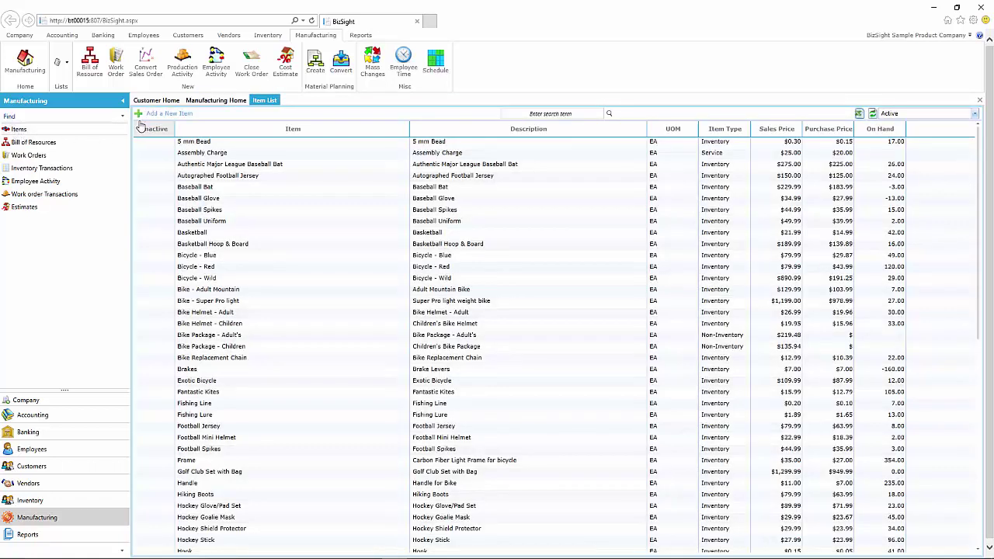
{"action": "left_click", "coordinate": [165, 114]}
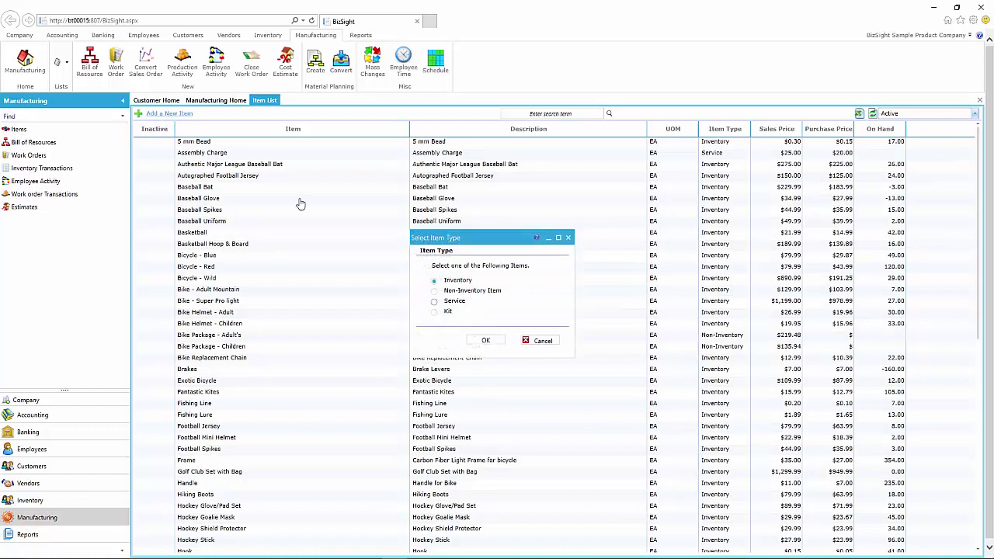
{"action": "left_click", "coordinate": [489, 341]}
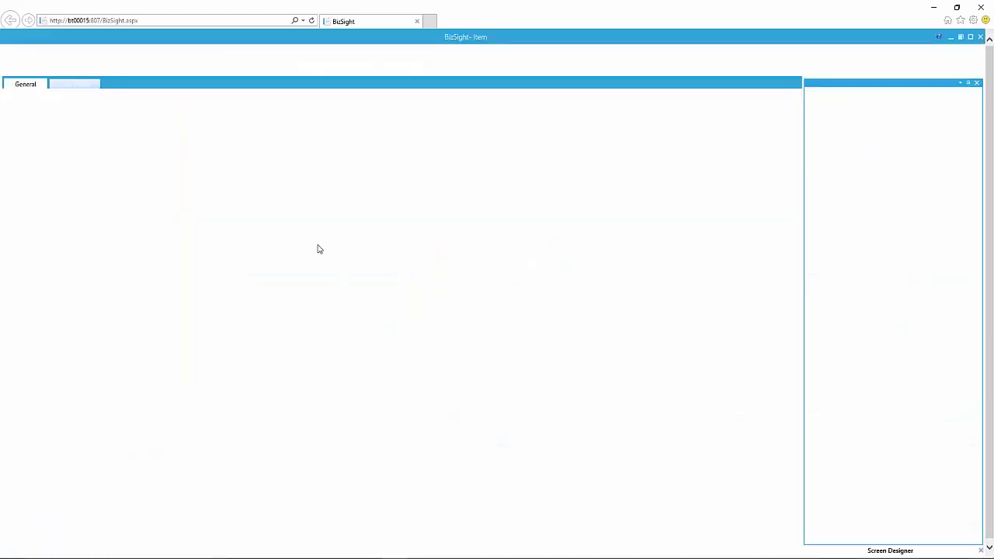
Name the new inventory item Mongoose Mountain Bike.
{"action": "left_click", "coordinate": [139, 107]}
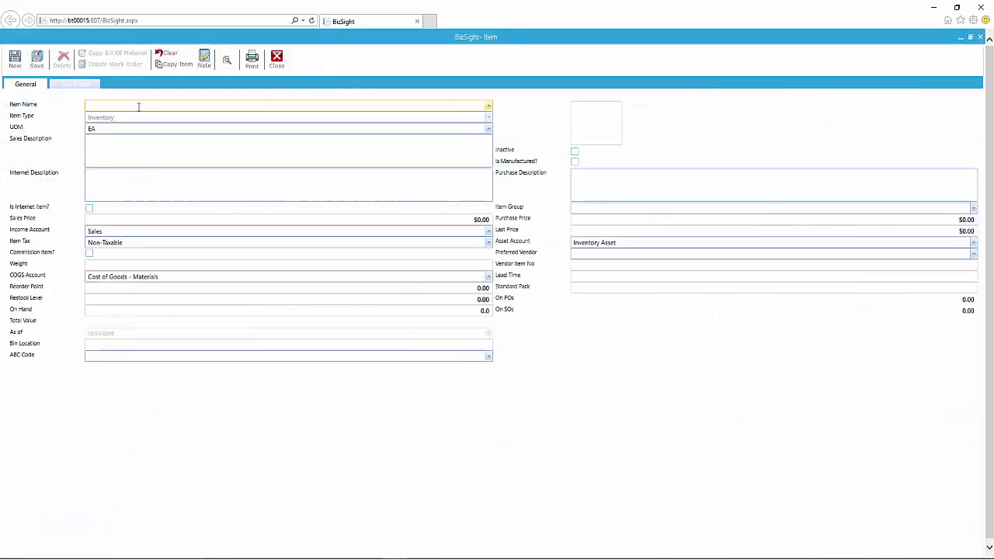
{"action": "type", "text": "Mon"}
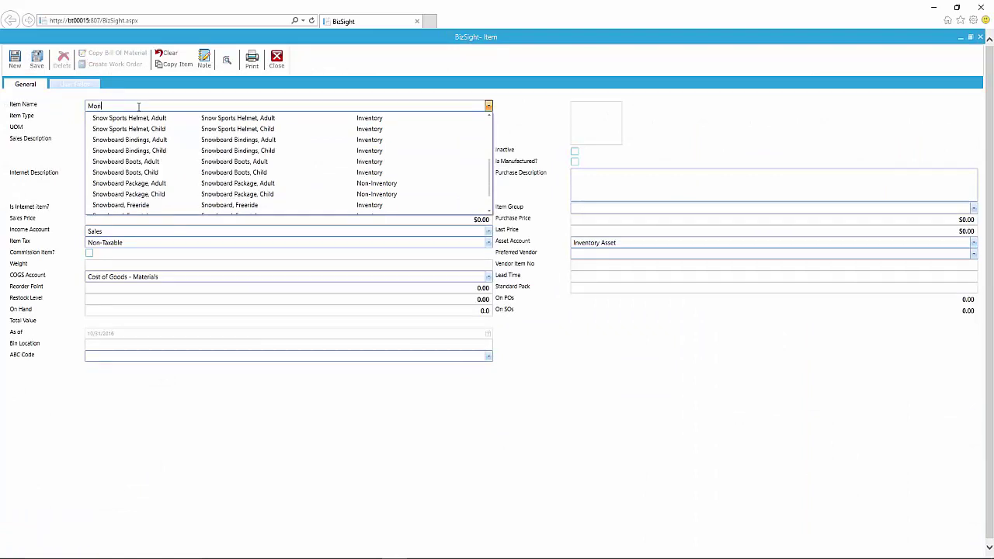
{"action": "type", "text": "goose"}
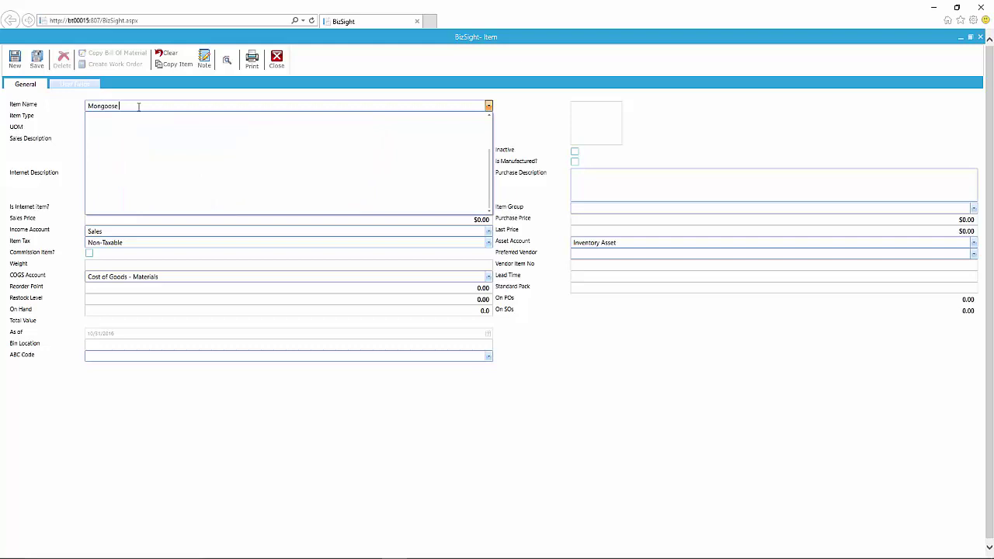
{"action": "type", "text": " Mountain Bike"}
{"action": "key", "text": "Tab"}
Set the sales description to 29" Mongoose Ledge 3.5 Men's Mountain Bike, White/Red and assign the item group Bikes.
{"action": "left_click", "coordinate": [187, 150]}
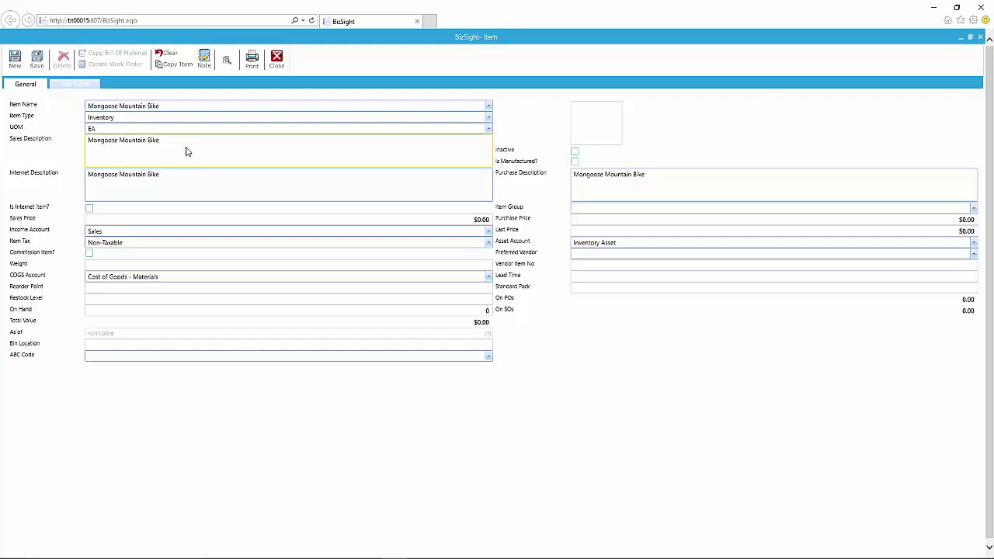
{"action": "left_click_drag", "start_coordinate": [178, 140], "coordinate": [73, 150]}
{"action": "type", "text": "29\" Mongoose Ledge 3.5 Men's Mountain Bike, White/Red"}
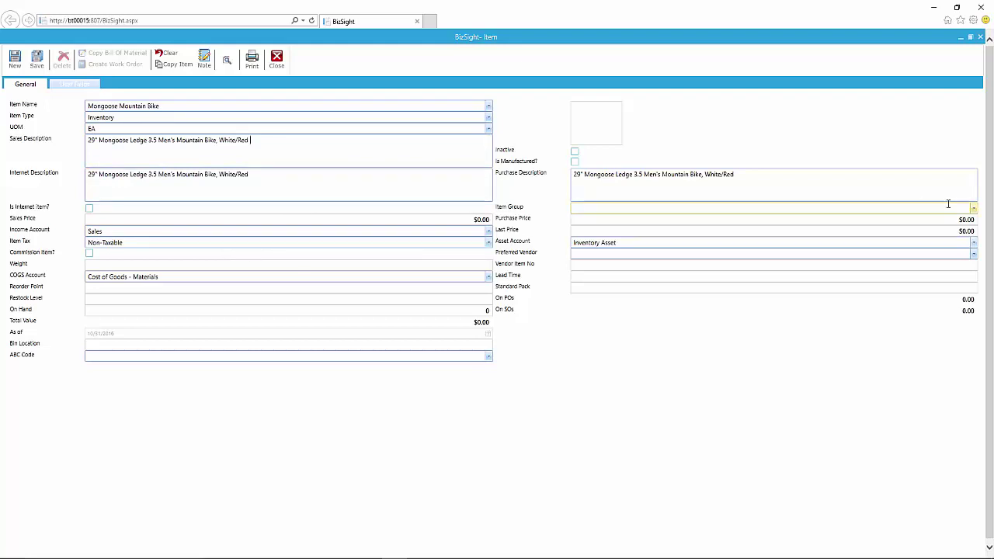
{"action": "left_click", "coordinate": [974, 208]}
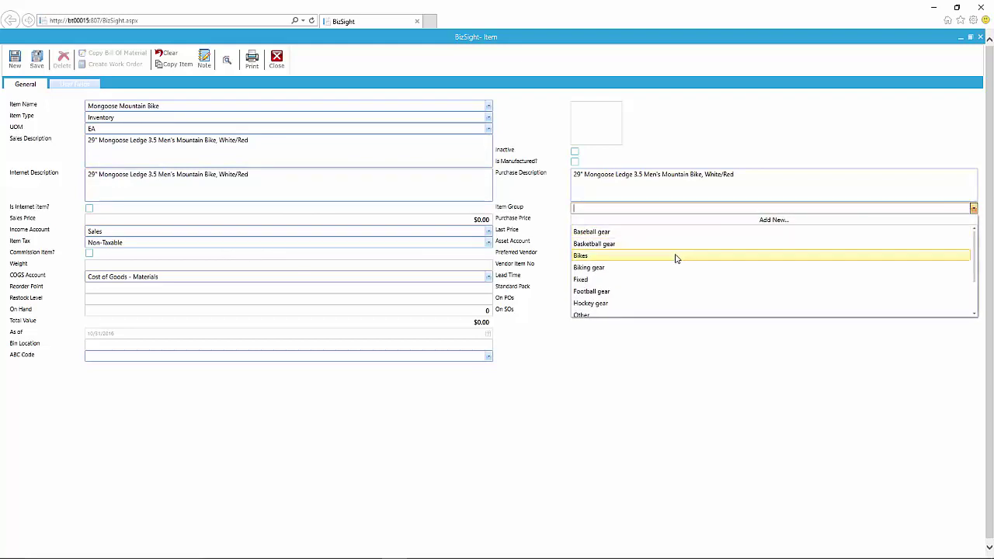
{"action": "left_click", "coordinate": [675, 256]}
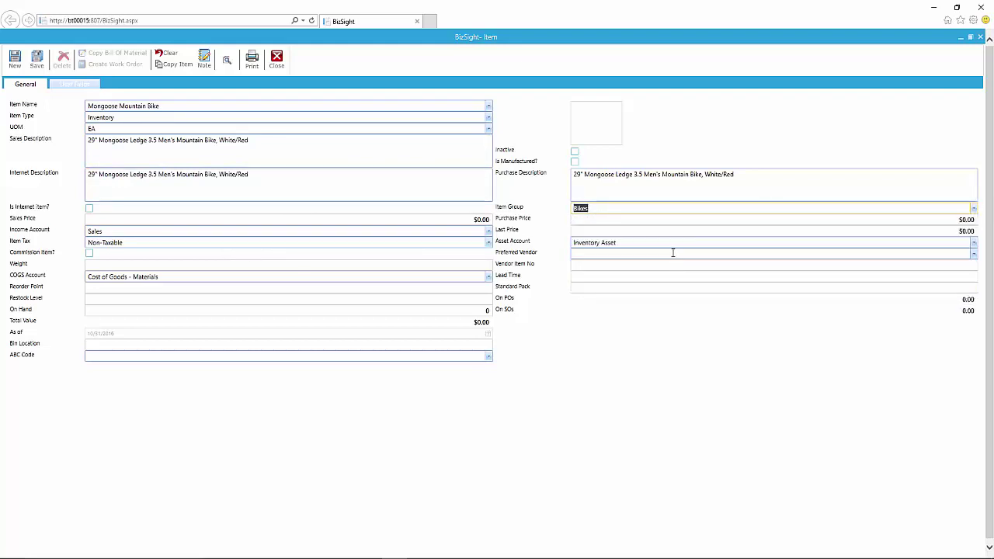
Attach Mongoose Bicycle.jpg from the OCG Logos folder as the item's picture.
{"action": "left_click", "coordinate": [604, 124]}
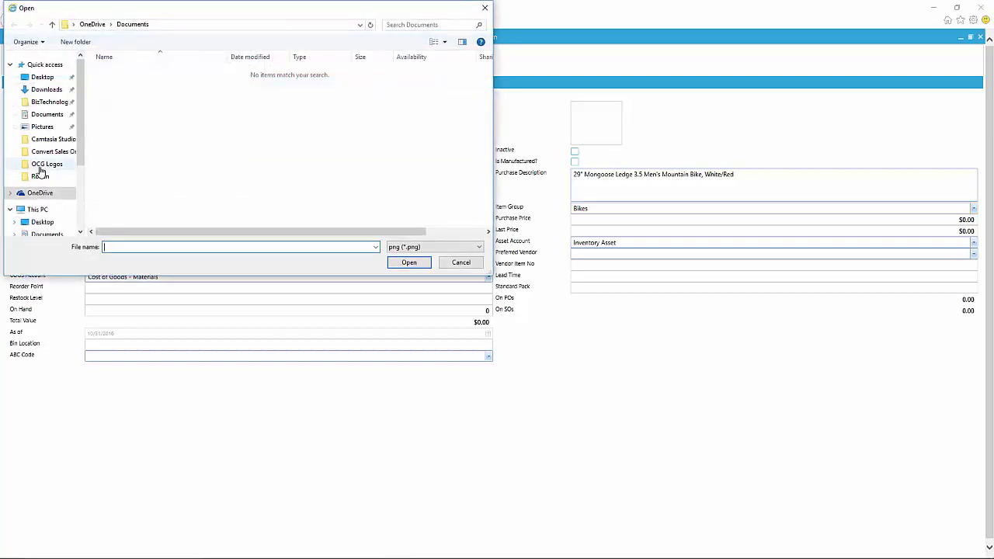
{"action": "left_click", "coordinate": [72, 165]}
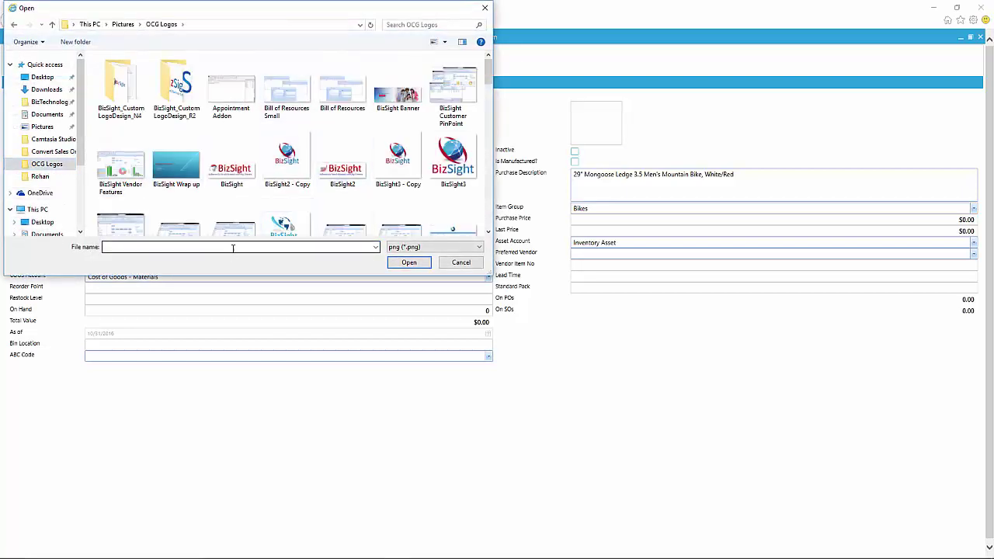
{"action": "type", "text": "mon"}
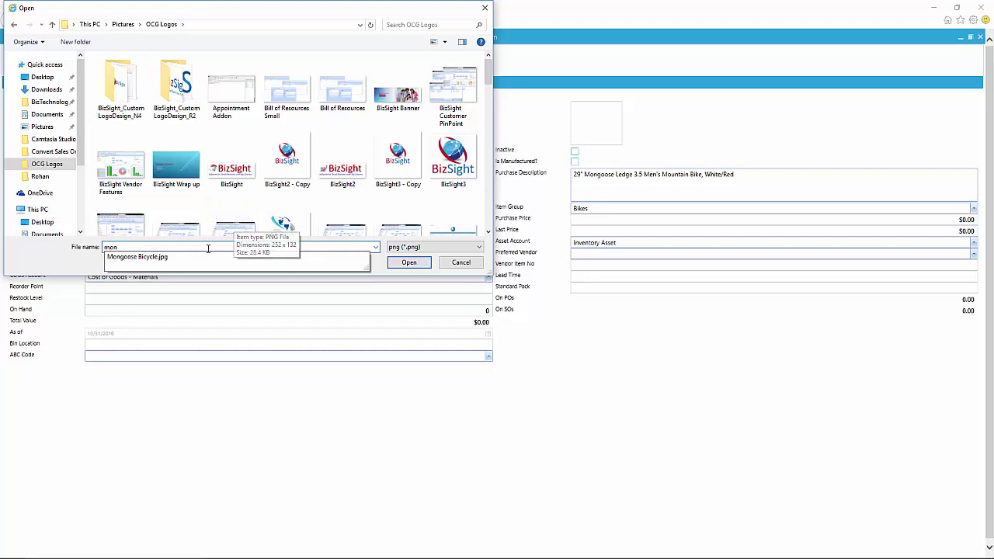
{"action": "left_click", "coordinate": [182, 257]}
{"action": "left_click", "coordinate": [410, 262]}
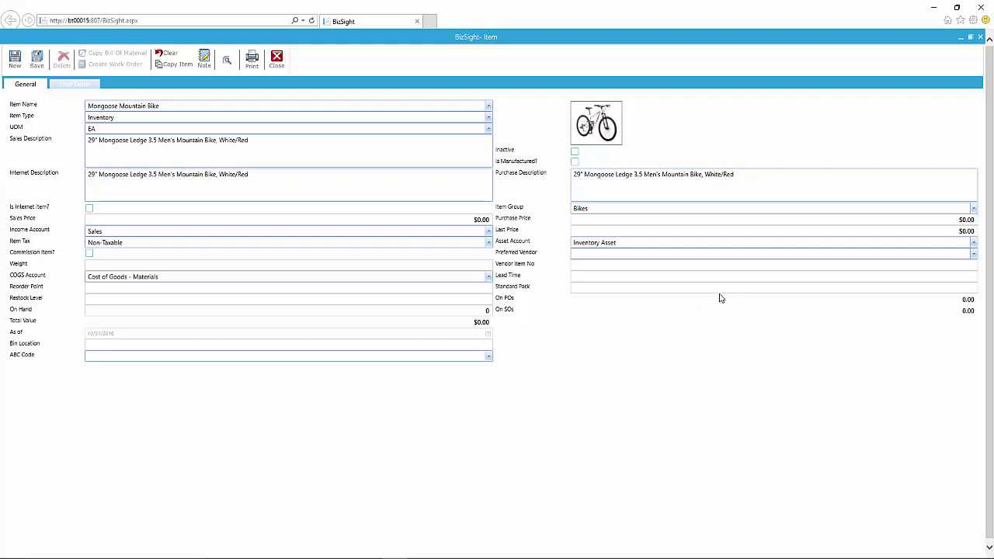
Mark the item as manufactured and add Handle as the first component of its bill of material.
{"action": "left_click", "coordinate": [574, 163]}
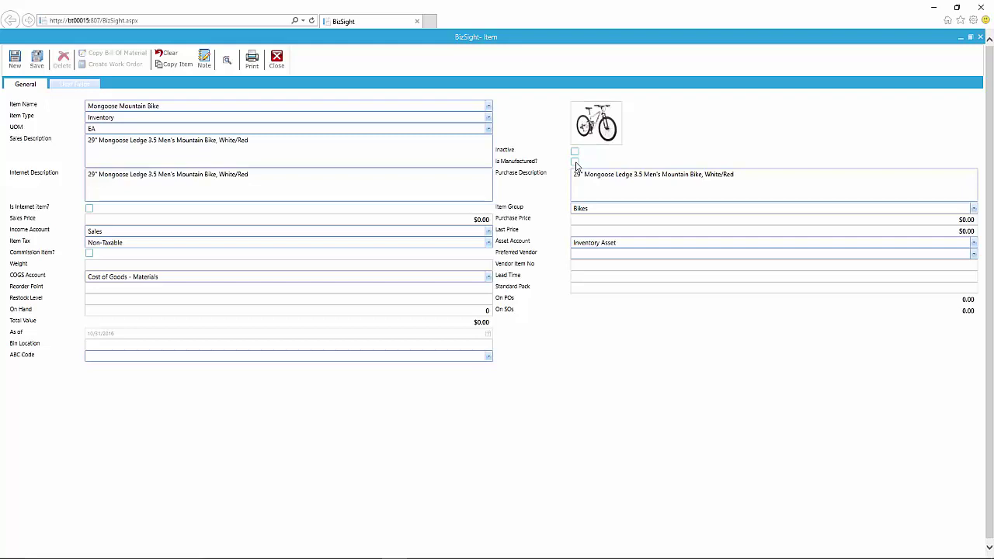
{"action": "left_click", "coordinate": [80, 86]}
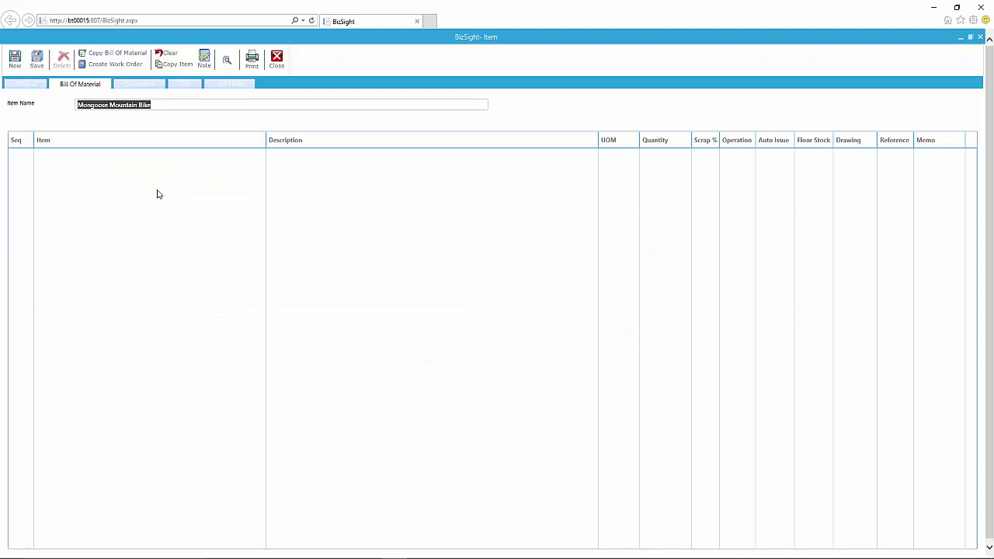
{"action": "left_click", "coordinate": [88, 161]}
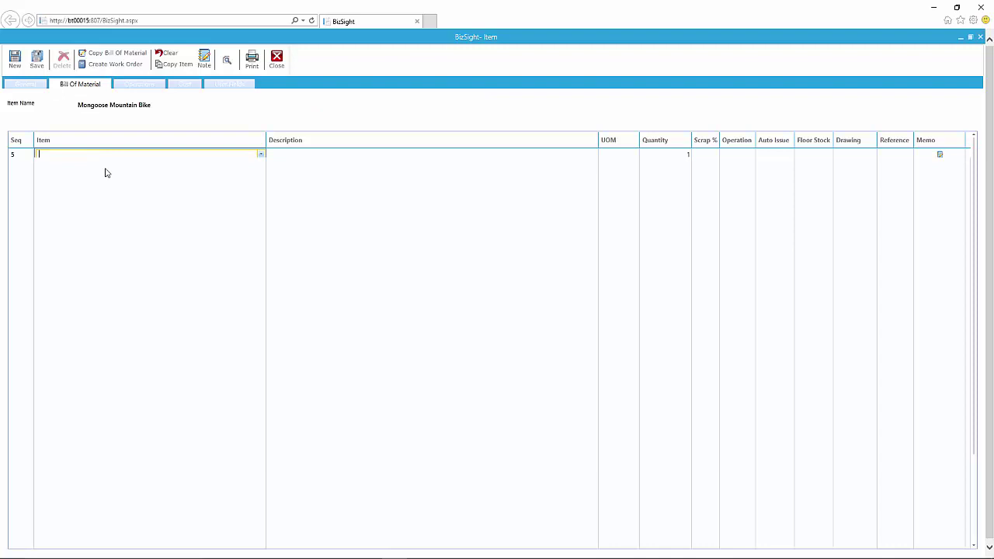
{"action": "type", "text": "han"}
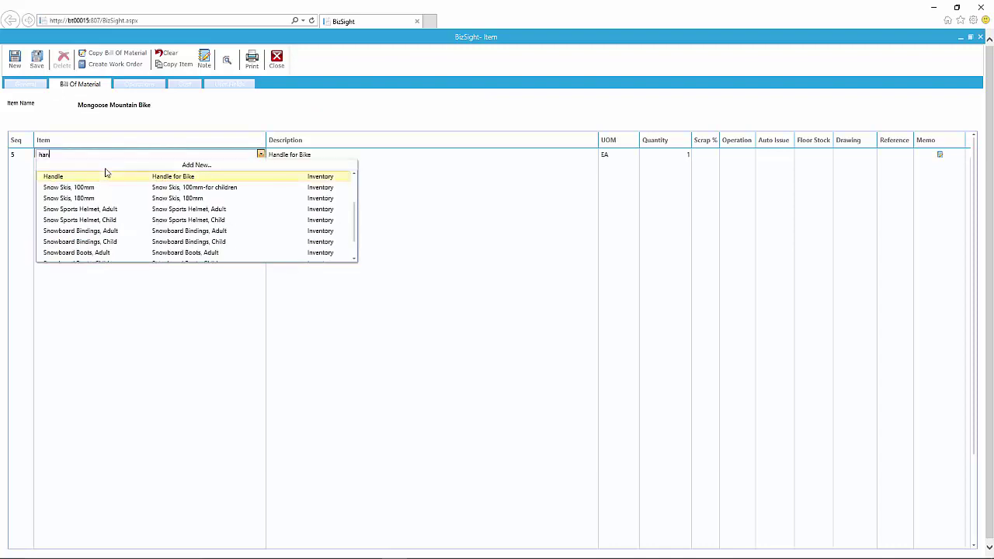
{"action": "left_click", "coordinate": [105, 176]}
Add Frame and Brakes as the second and third components of the bill of material.
{"action": "left_click", "coordinate": [109, 166]}
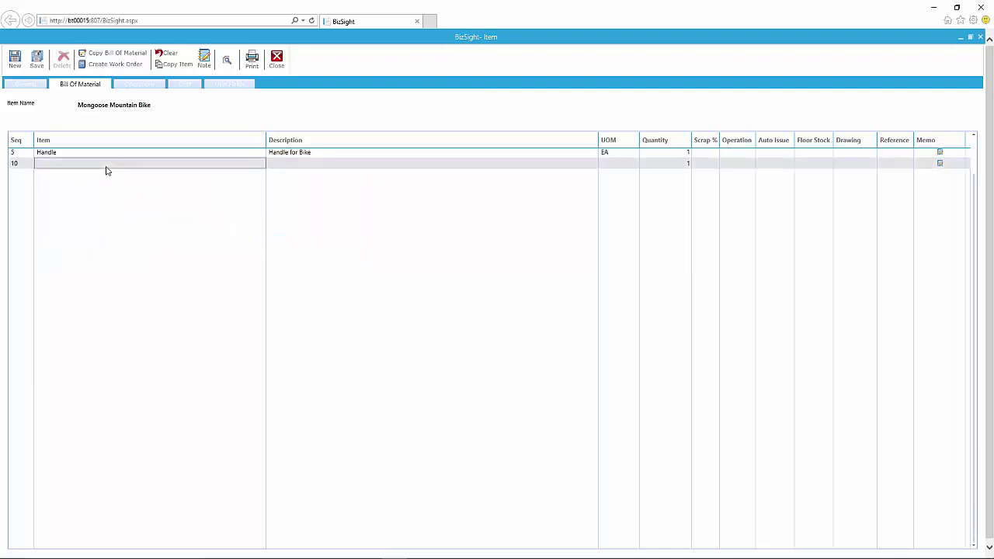
{"action": "type", "text": "Frame"}
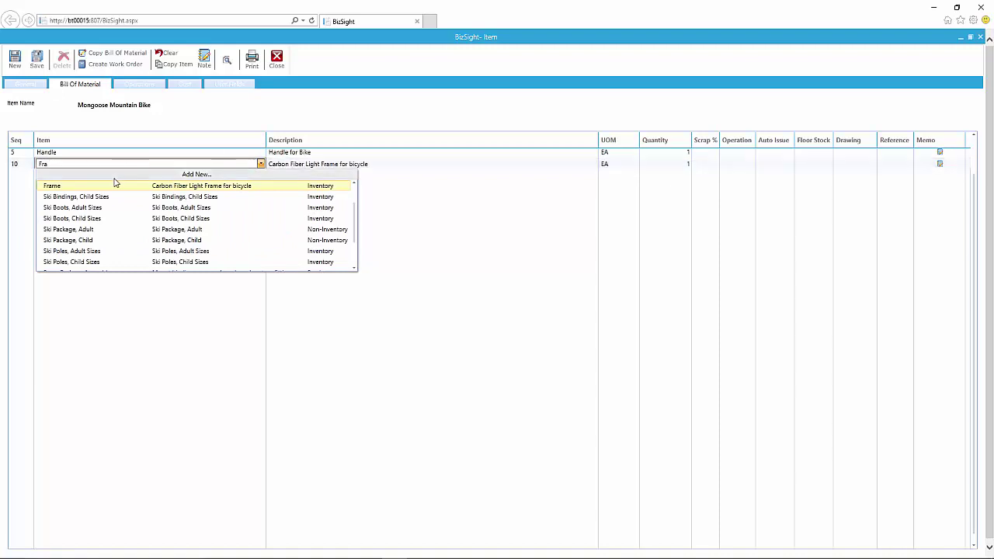
{"action": "left_click", "coordinate": [113, 185]}
{"action": "left_click", "coordinate": [114, 176]}
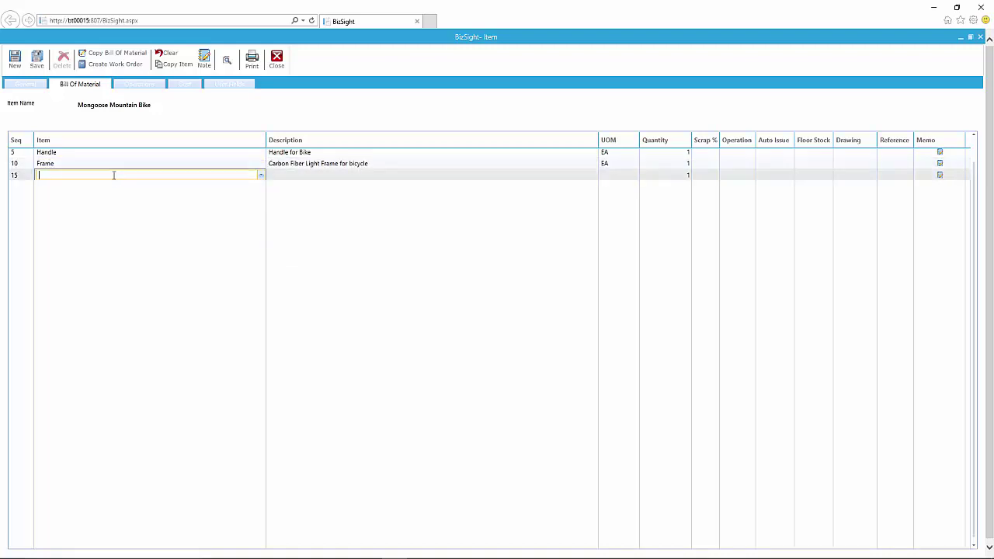
{"action": "type", "text": "Bra"}
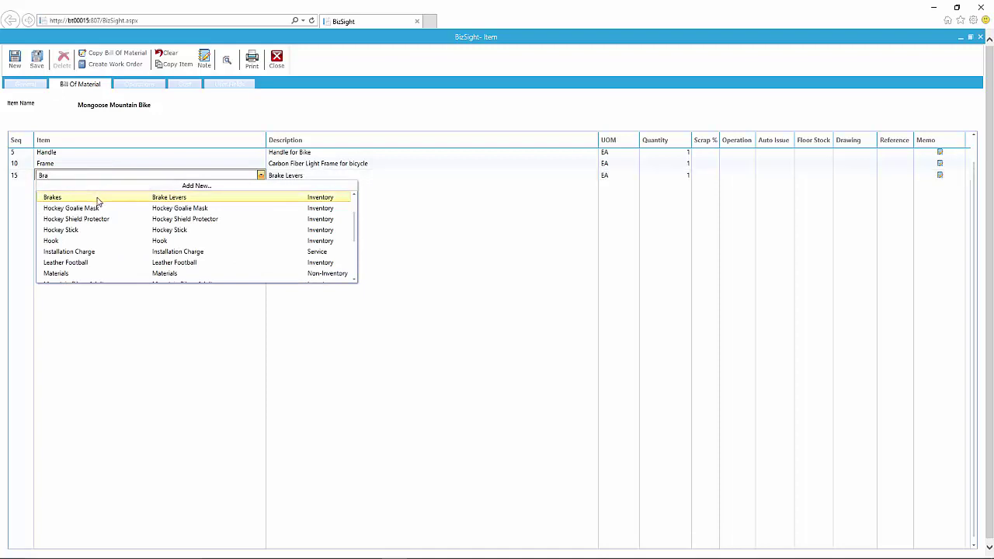
{"action": "left_click", "coordinate": [99, 200]}
Add Wheel as the next bill of material component with a quantity of 2.
{"action": "left_click", "coordinate": [84, 191]}
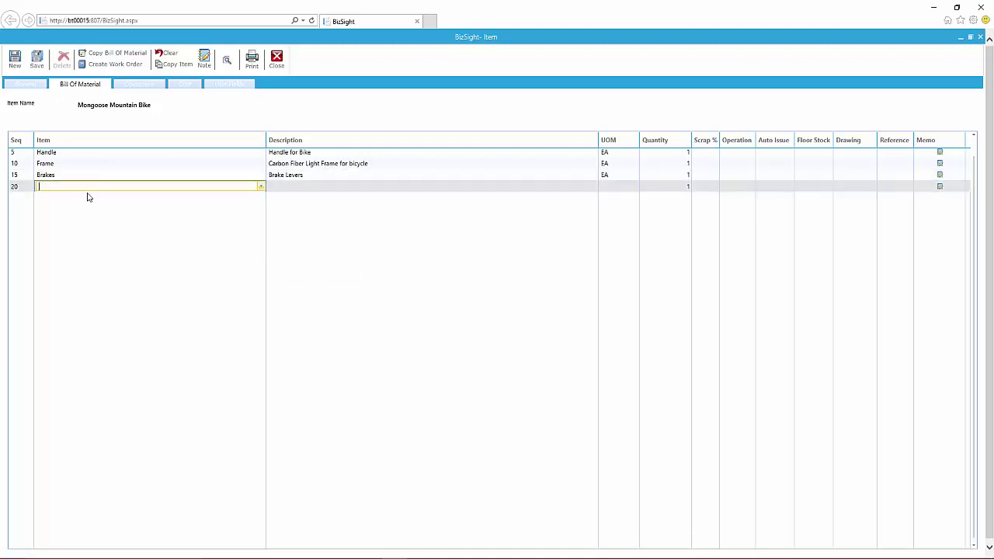
{"action": "type", "text": "Whee"}
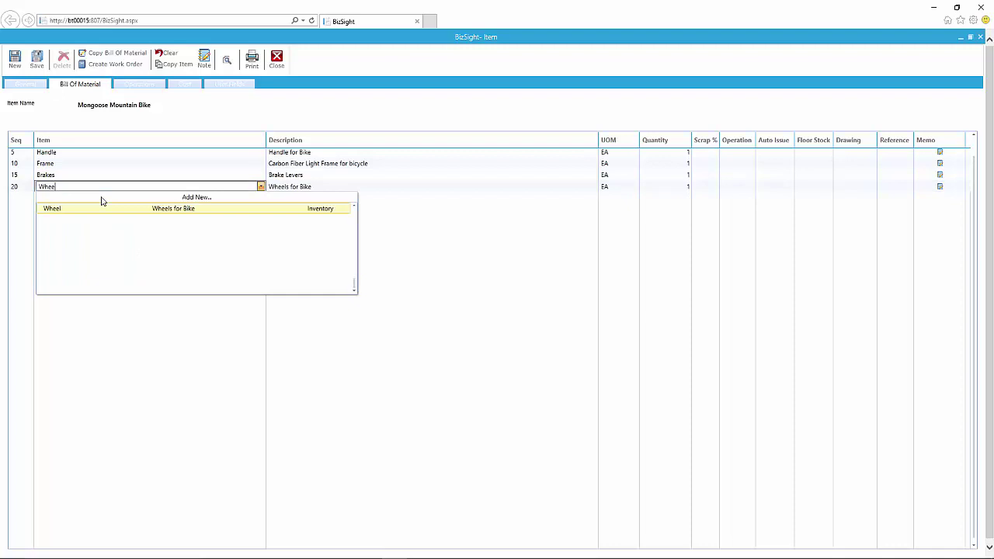
{"action": "left_click", "coordinate": [101, 208]}
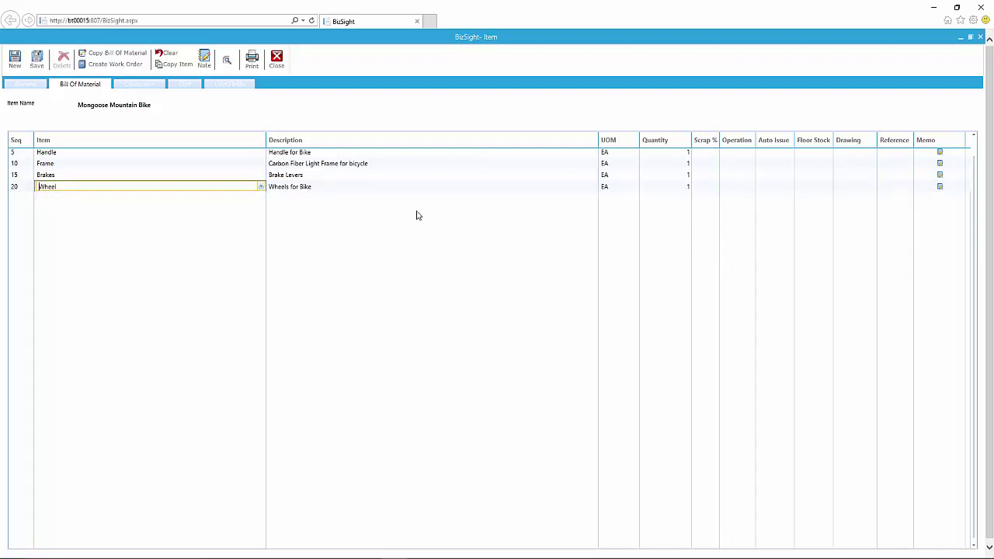
{"action": "left_click", "coordinate": [672, 190]}
{"action": "type", "text": "2"}
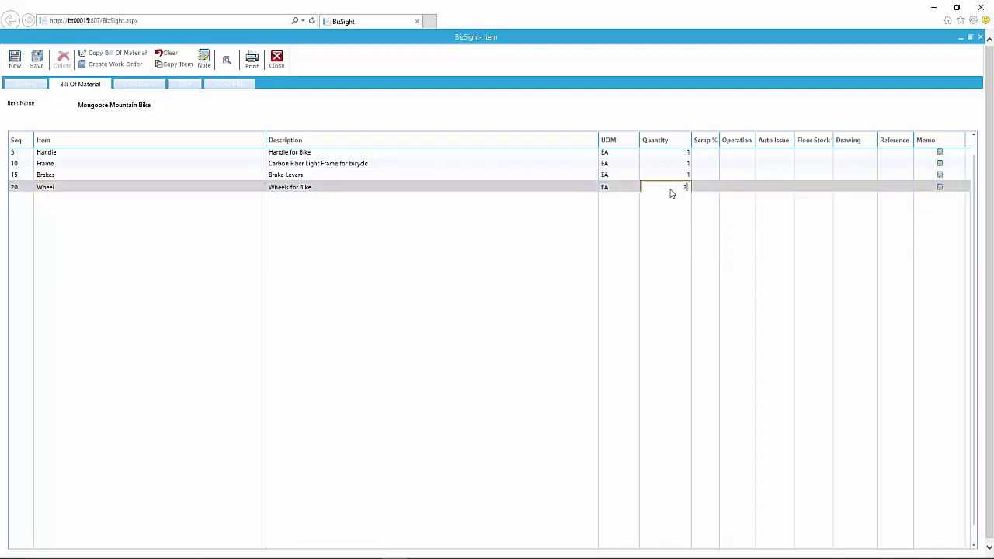
{"action": "key", "text": "Tab"}
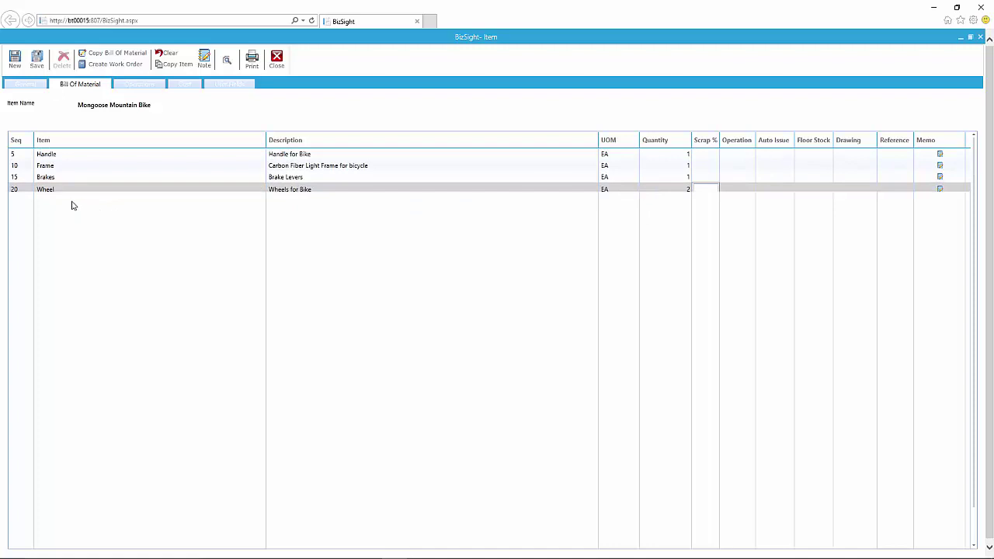
Add Seat as the fifth bill of material component with a quantity of 1.
{"action": "left_click", "coordinate": [74, 203]}
{"action": "left_click", "coordinate": [111, 194]}
{"action": "type", "text": "Sea"}
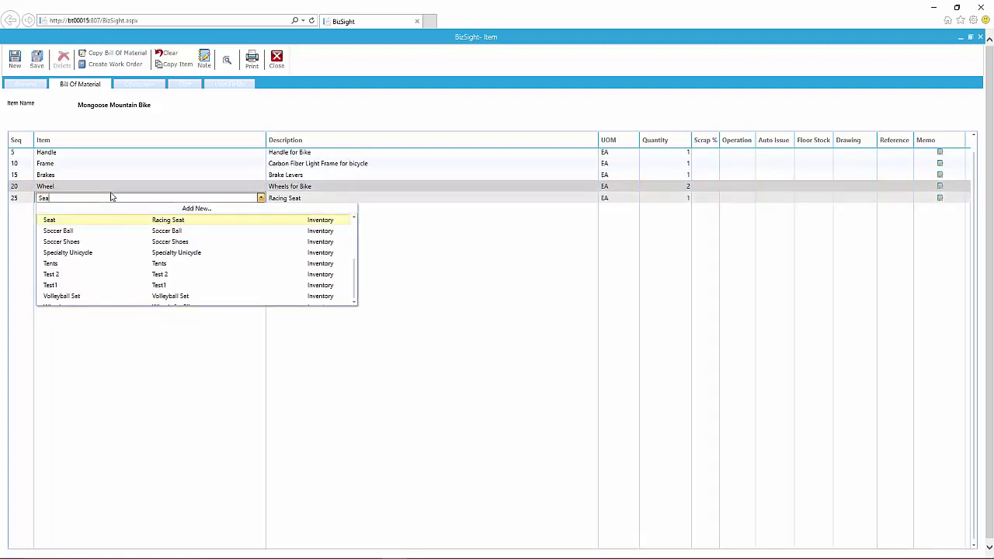
{"action": "left_click", "coordinate": [97, 224]}
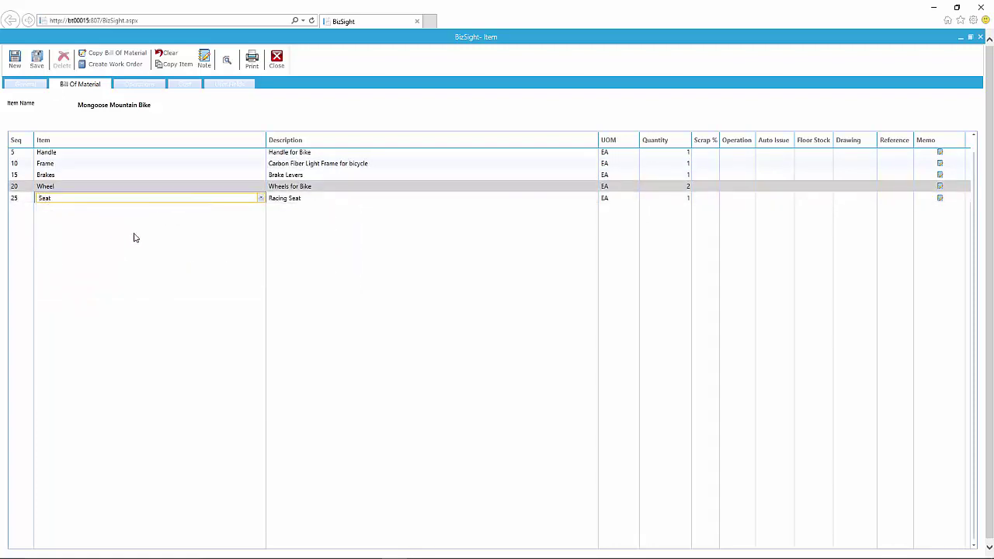
{"action": "key", "text": "Tab"}
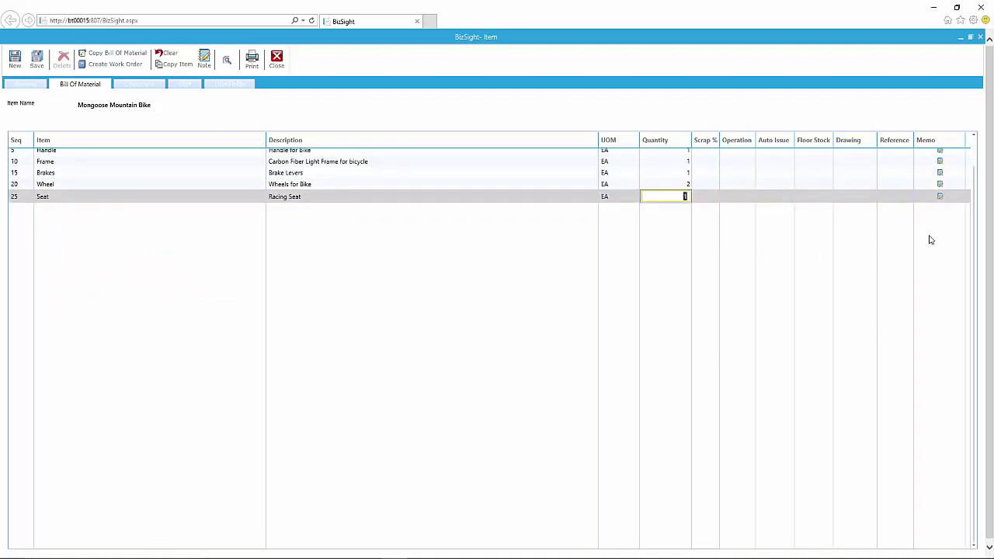
{"action": "type", "text": "1"}
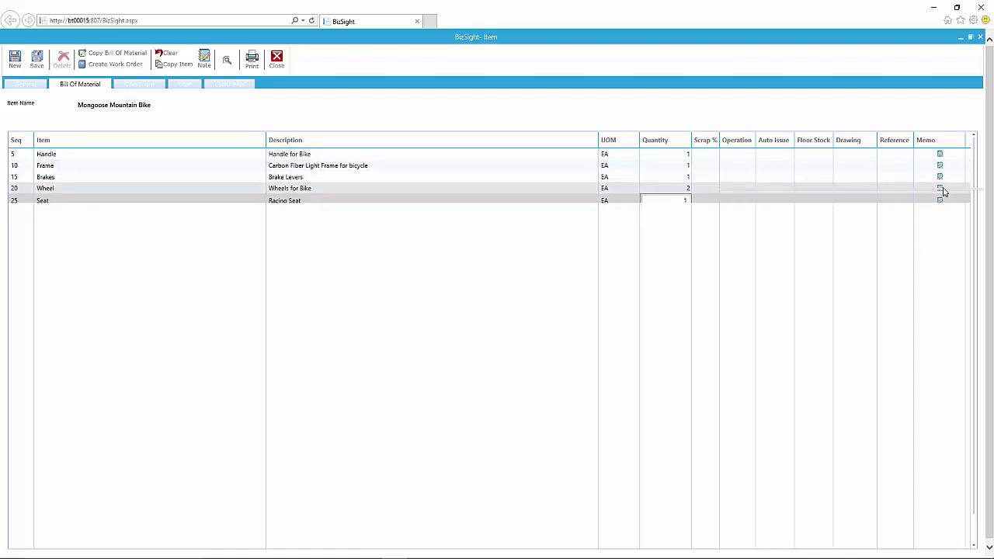
Add the memo "Dont forget you need two" to the Wheel component.
{"action": "left_click", "coordinate": [941, 192]}
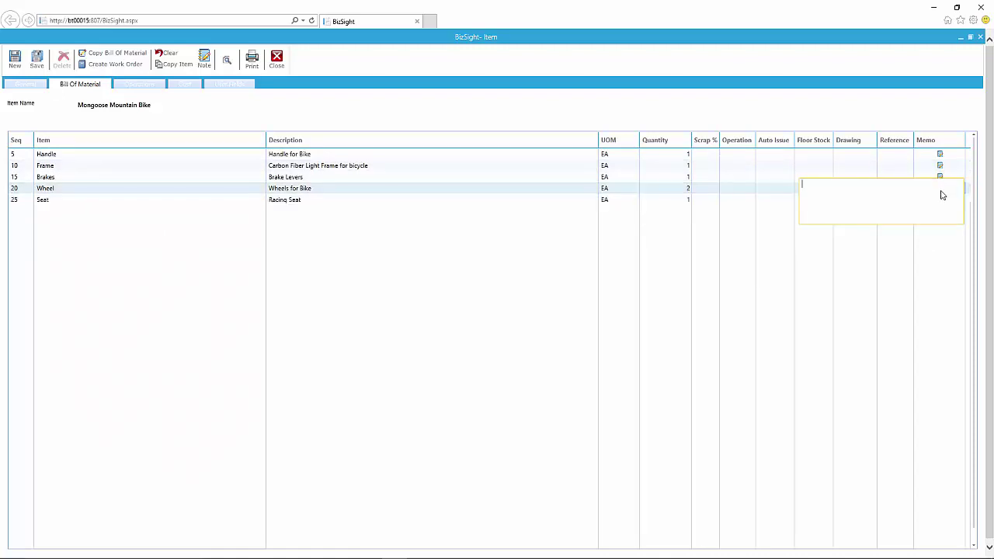
{"action": "type", "text": "Dont forget you need two"}
{"action": "left_click", "coordinate": [951, 227]}
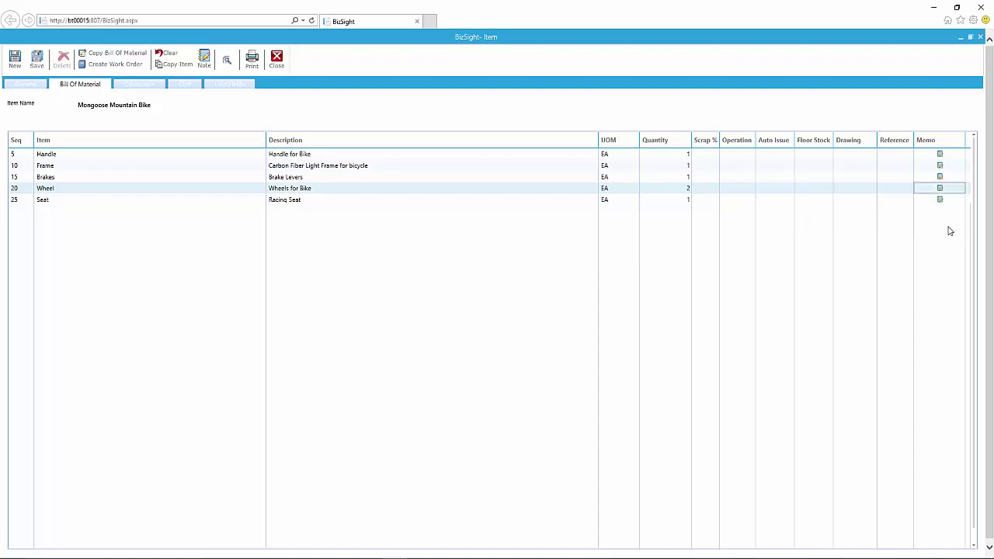
Add Material Preparation as the first operation, with a setup time of 0.5 and a run time of 0.2.
{"action": "left_click", "coordinate": [136, 87]}
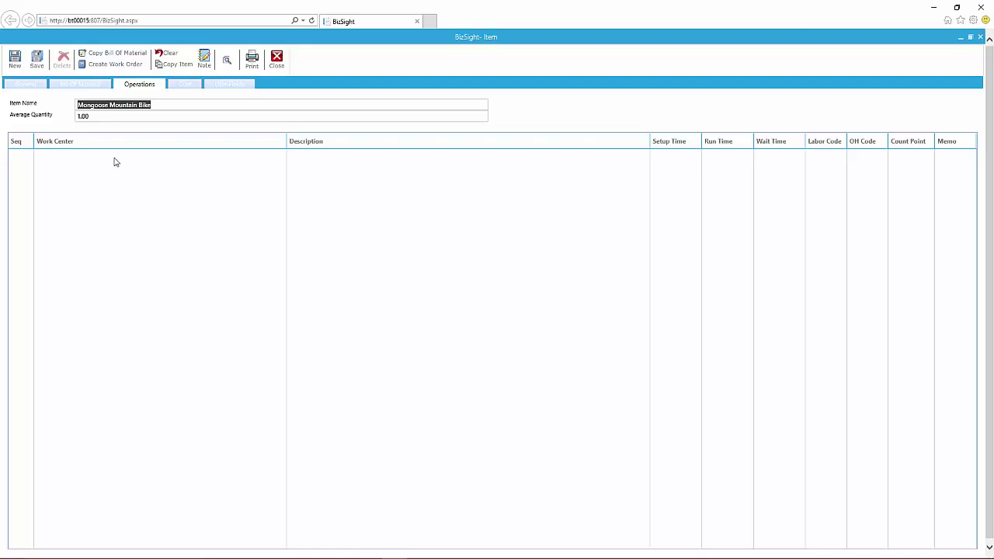
{"action": "left_click", "coordinate": [83, 160]}
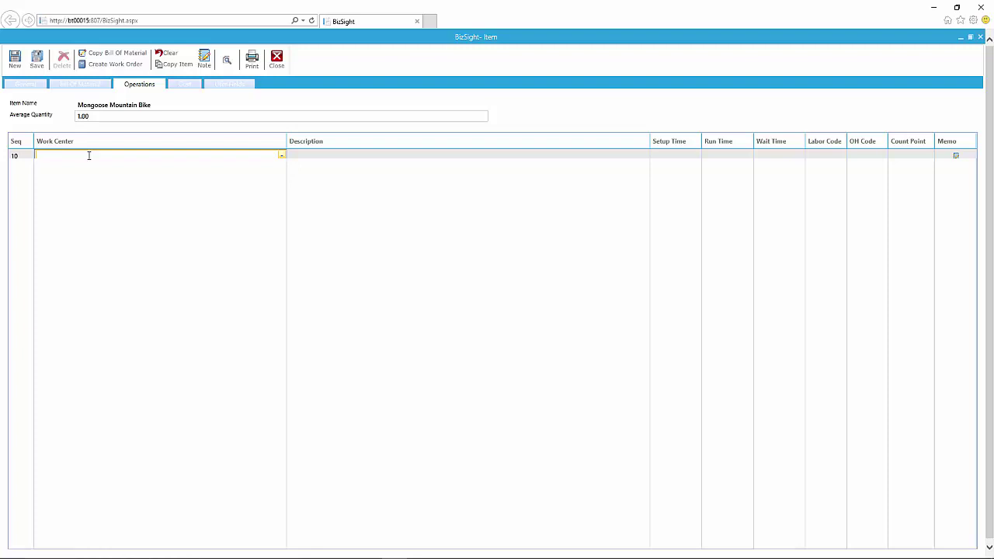
{"action": "type", "text": "mat"}
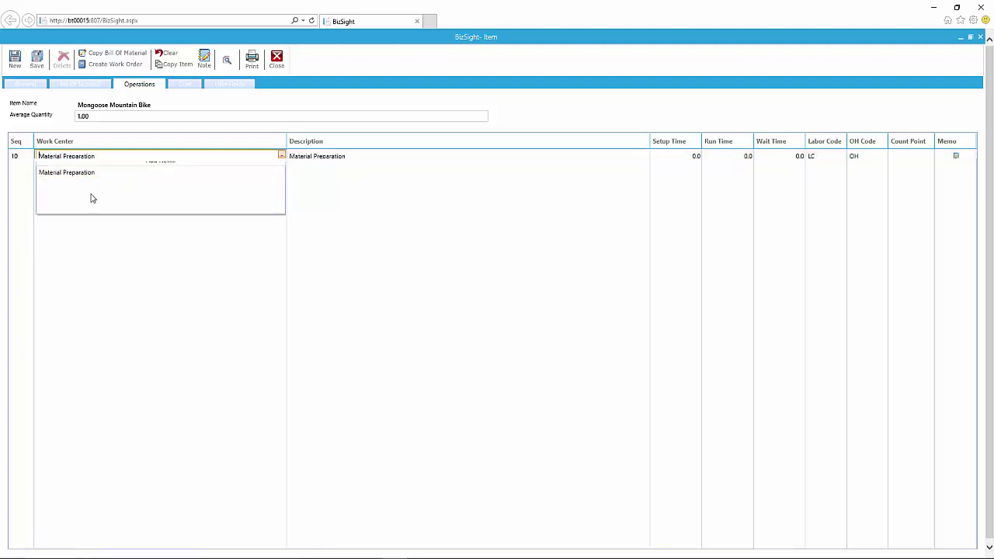
{"action": "left_click", "coordinate": [681, 157]}
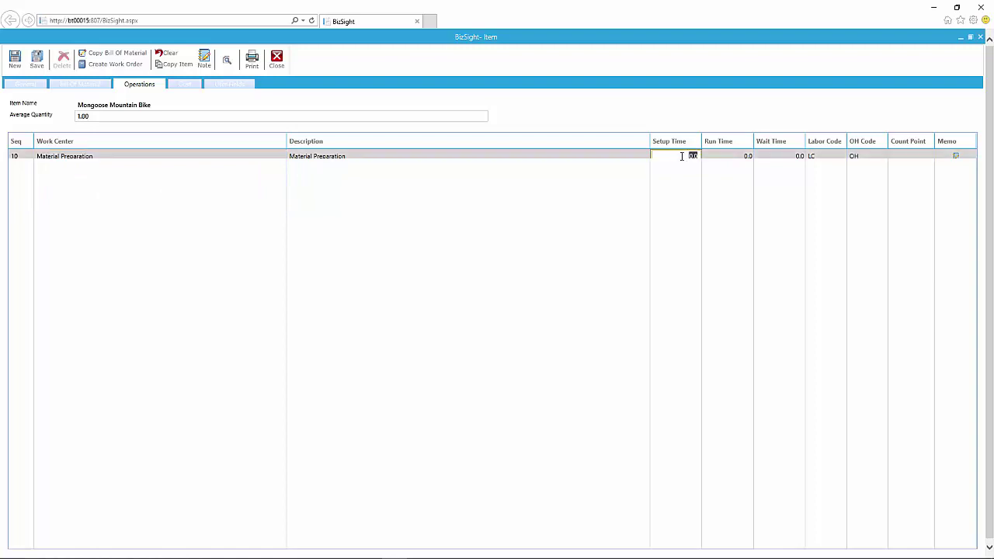
{"action": "type", "text": "0.5"}
{"action": "key", "text": "Tab"}
{"action": "type", "text": "0.2"}
{"action": "key", "text": "Tab"}
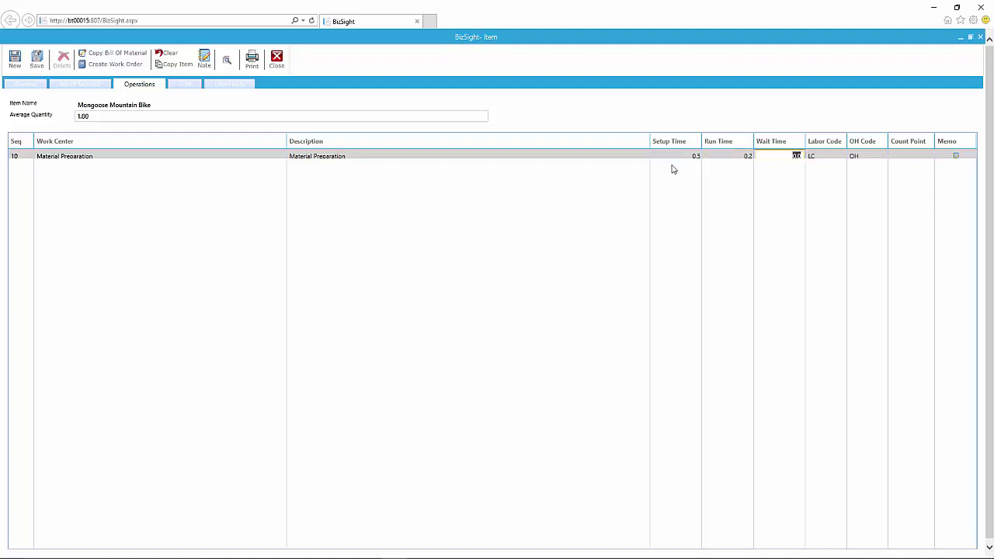
Add a Cut operation described as "Cut to Length" with a run time of 0.15.
{"action": "left_click", "coordinate": [69, 171]}
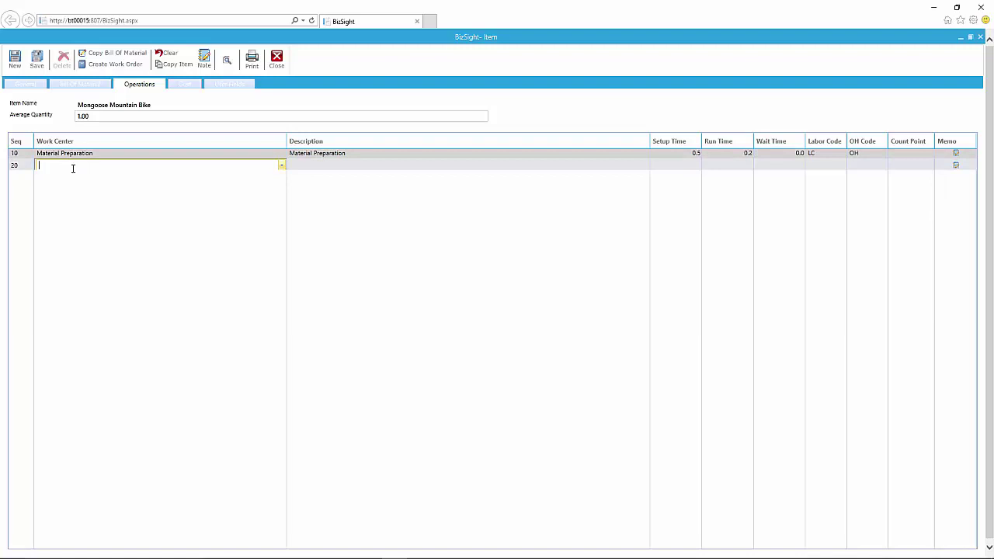
{"action": "type", "text": "C"}
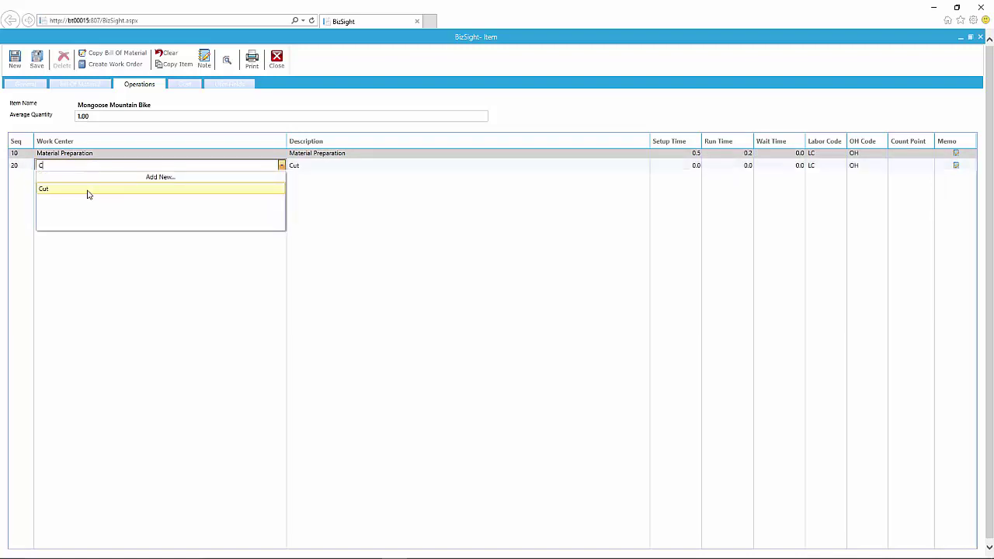
{"action": "left_click", "coordinate": [87, 191]}
{"action": "left_click", "coordinate": [316, 169]}
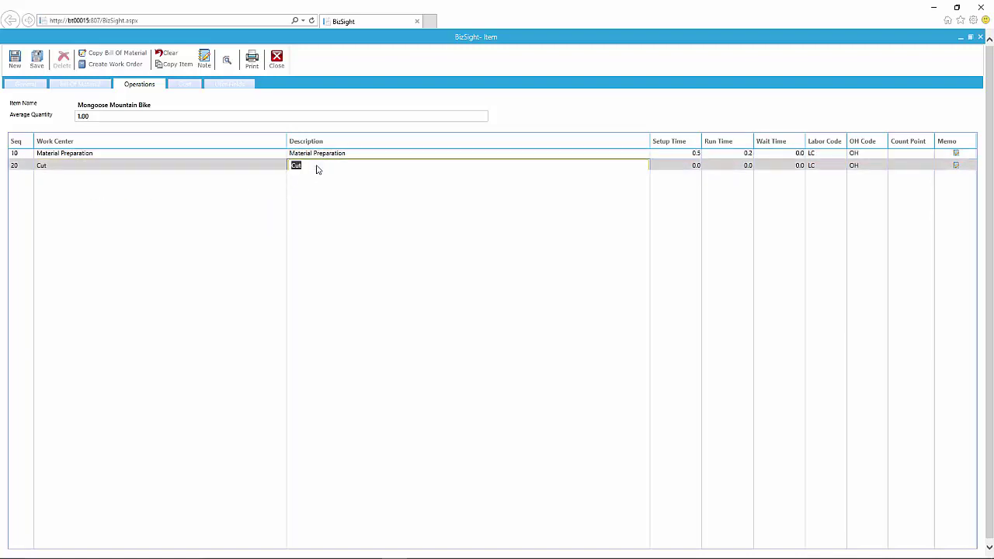
{"action": "left_click", "coordinate": [316, 169]}
{"action": "key", "text": "Tab"}
{"action": "left_click", "coordinate": [741, 163]}
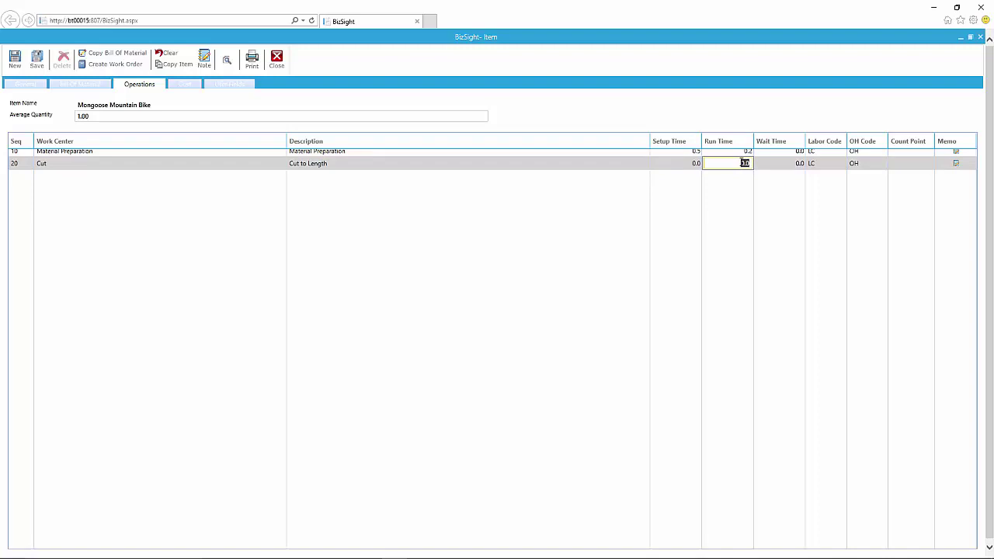
{"action": "key", "text": "BackSpace"}
{"action": "key", "text": "Tab"}
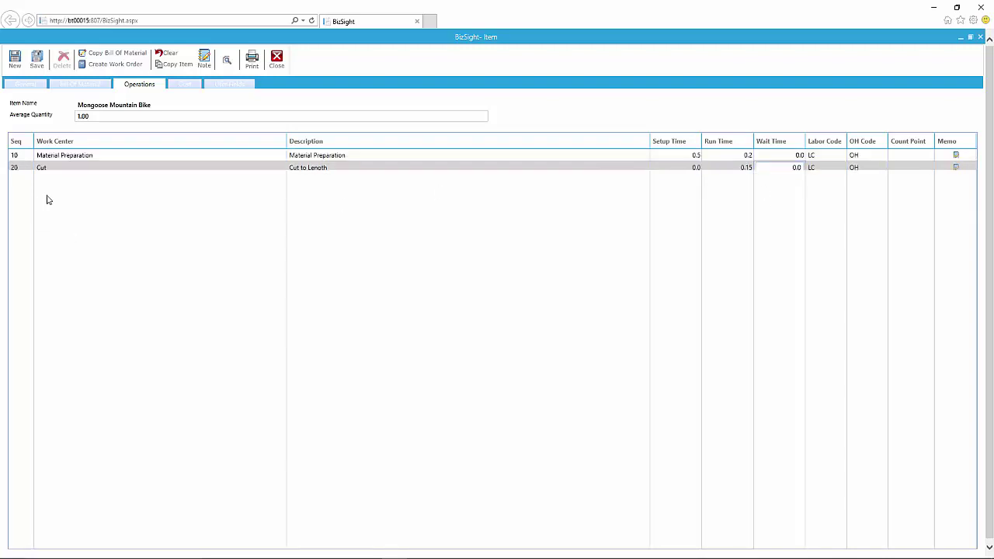
Add a Paint operation described as "Send to Painting Booth" with a setup time of 1.5 and a run time of 0.02.
{"action": "left_click", "coordinate": [51, 185]}
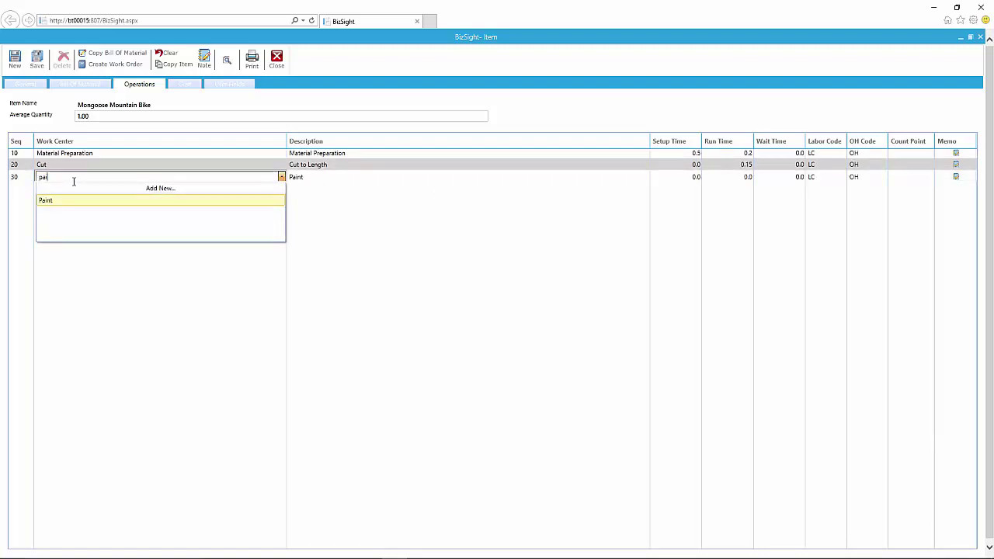
{"action": "type", "text": "nt"}
{"action": "key", "text": "Tab"}
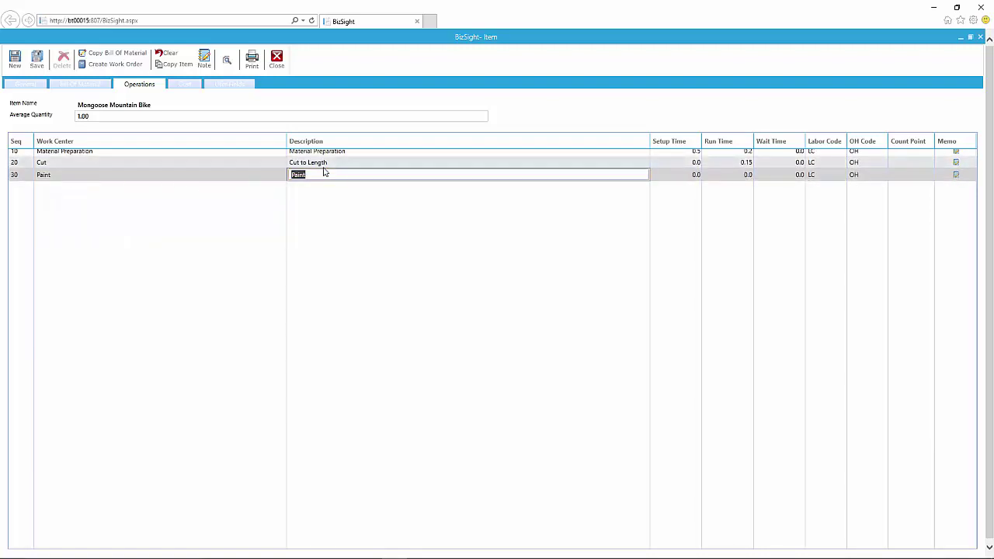
{"action": "type", "text": "Send to Painting Booth"}
{"action": "key", "text": "Tab"}
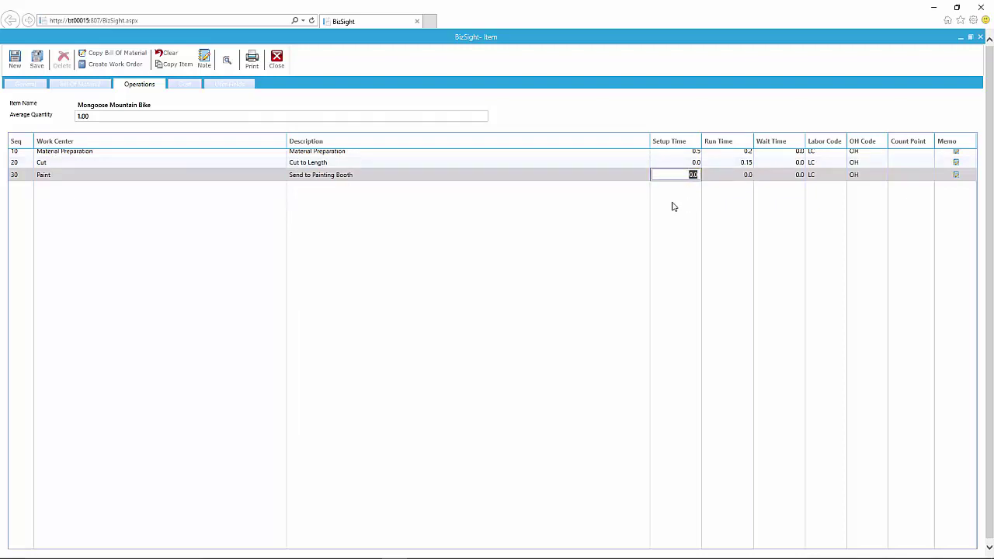
{"action": "type", "text": "1.5"}
{"action": "key", "text": "Tab"}
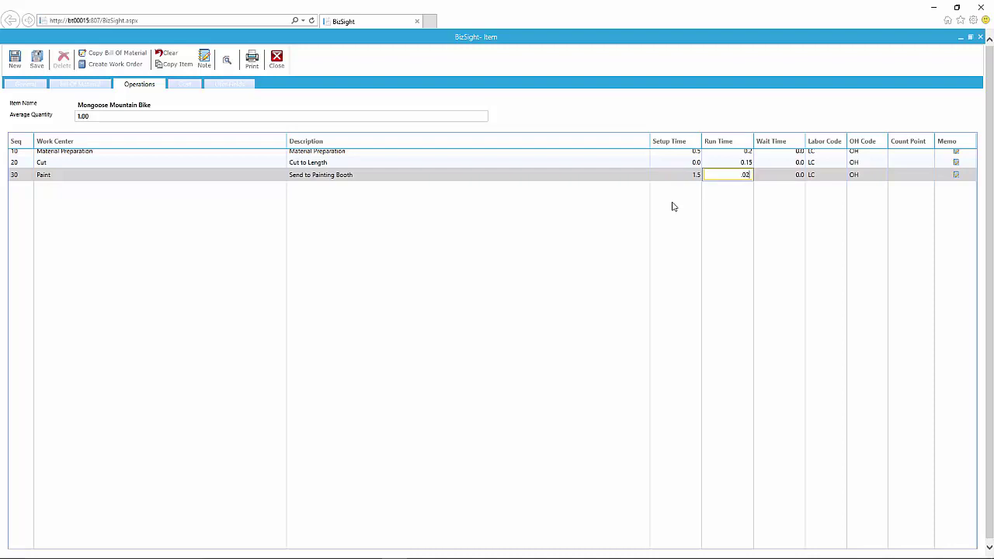
Add an Assembly operation described as "Final Assembly" with a run time of 0.2.
{"action": "left_click", "coordinate": [105, 192]}
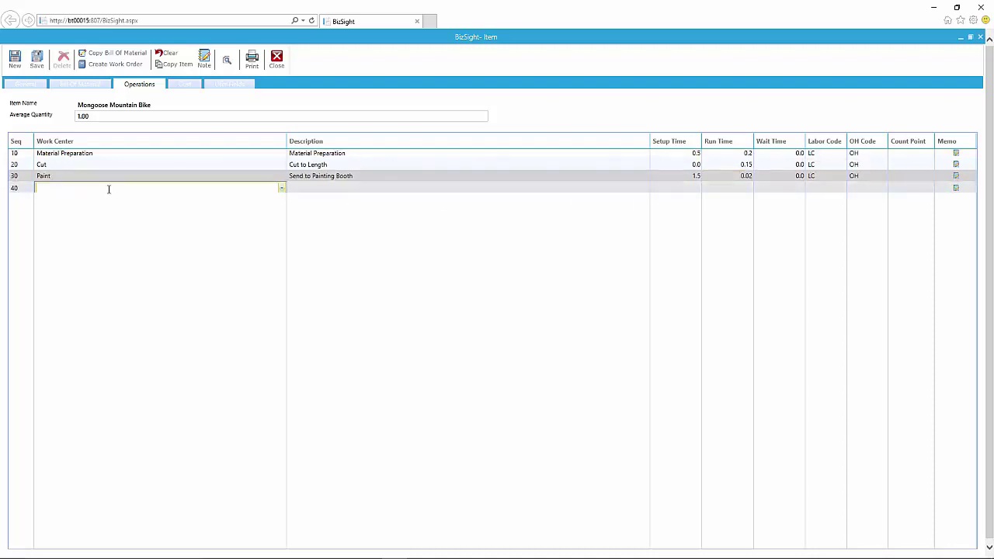
{"action": "type", "text": "a"}
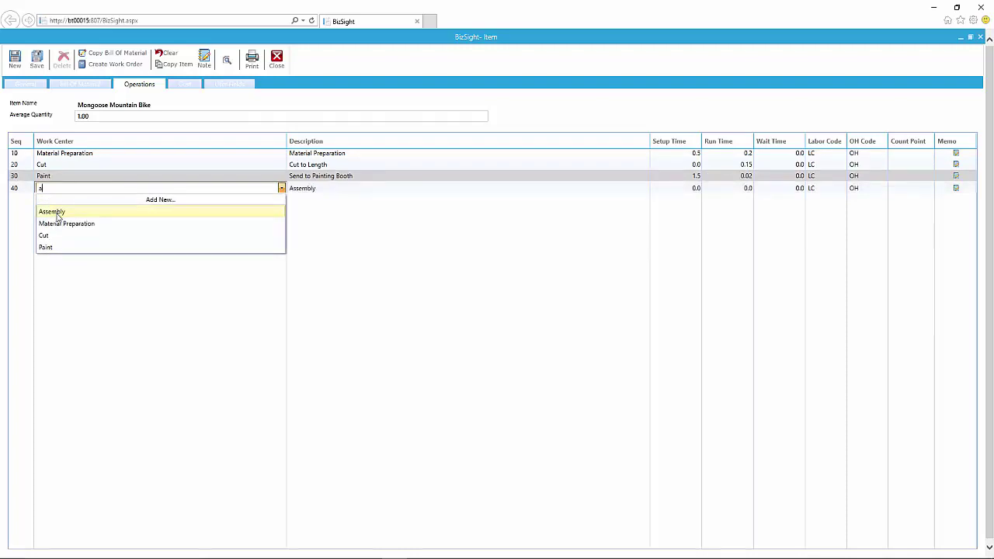
{"action": "left_click", "coordinate": [49, 210]}
{"action": "left_click", "coordinate": [431, 187]}
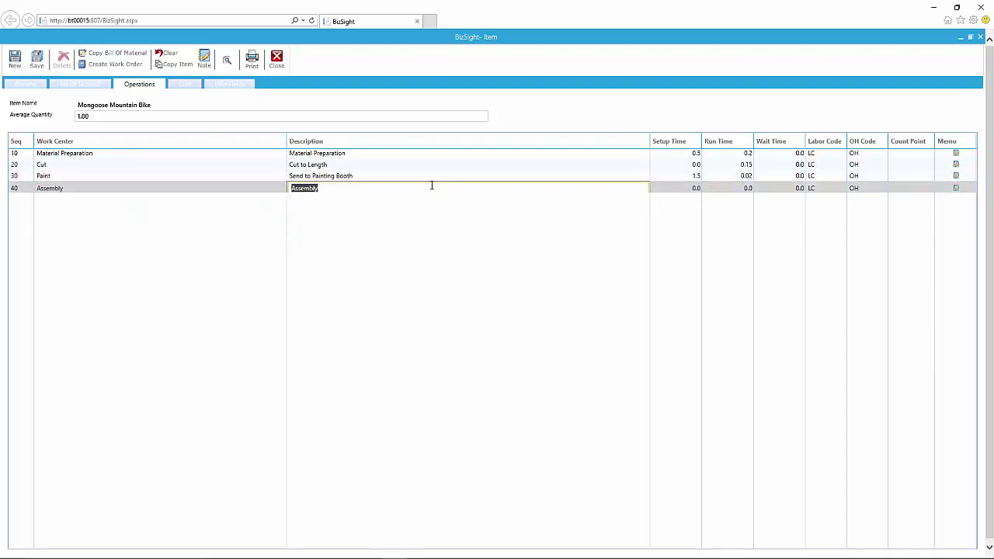
{"action": "type", "text": "Final"}
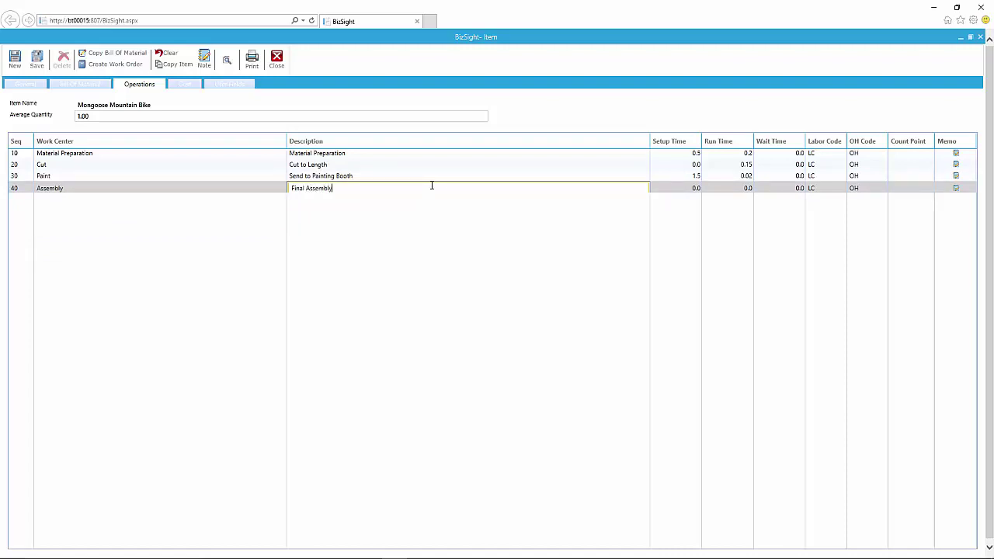
{"action": "type", "text": "Assembly"}
{"action": "key", "text": "Tab"}
{"action": "key", "text": "Tab"}
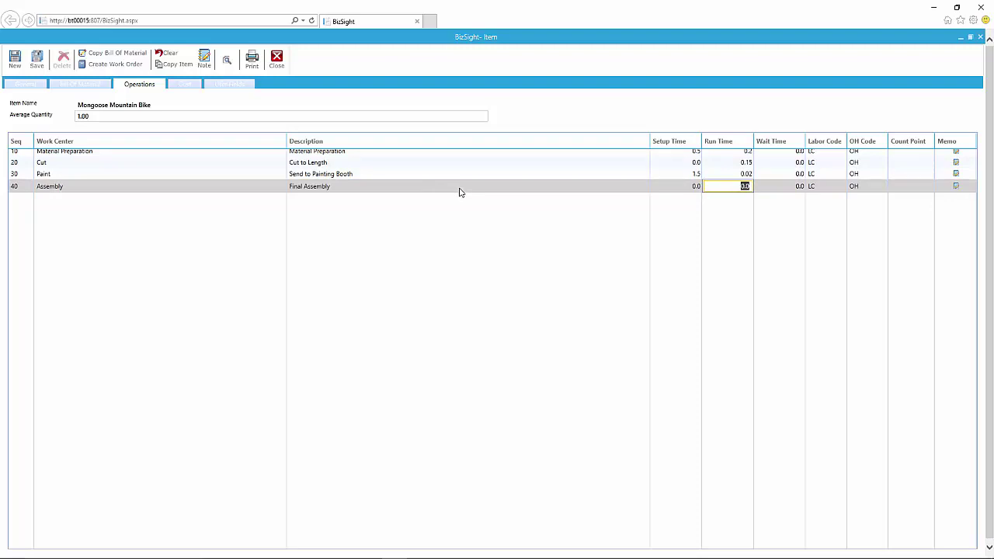
{"action": "type", "text": ".2"}
{"action": "key", "text": "Tab"}
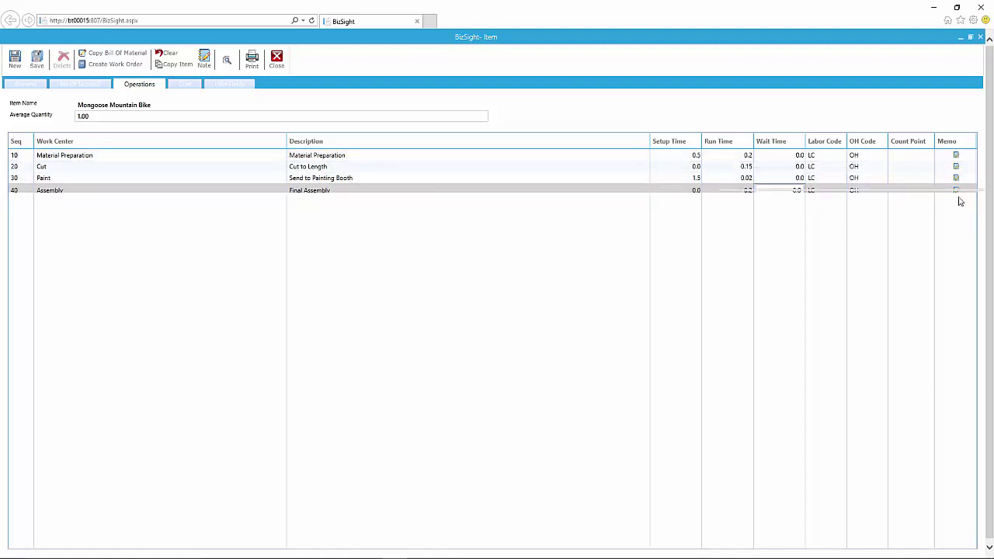
Add the memo "All material should be staged for work order" to the Material Preparation operation and set its count point to M.
{"action": "left_click", "coordinate": [957, 158]}
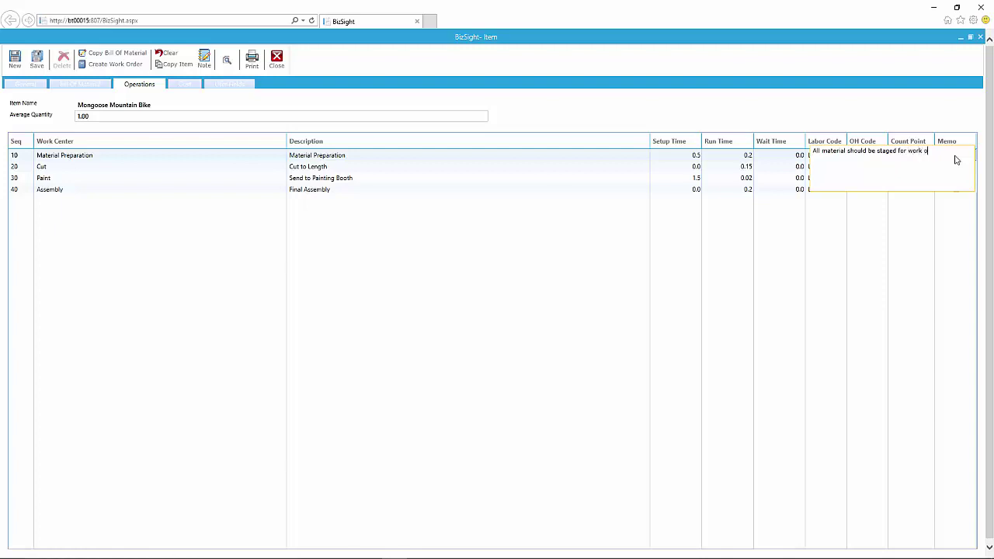
{"action": "key", "text": "Return"}
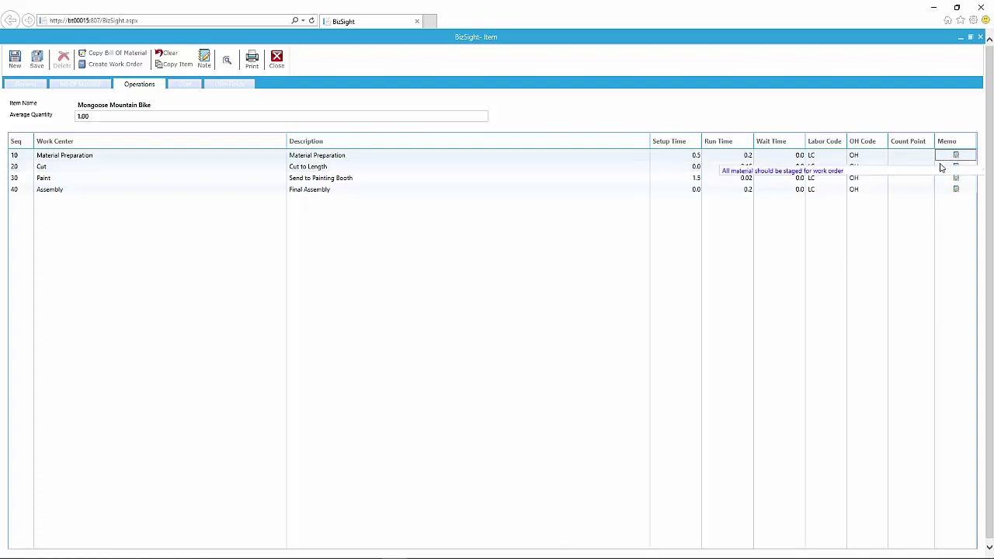
{"action": "left_click", "coordinate": [923, 159]}
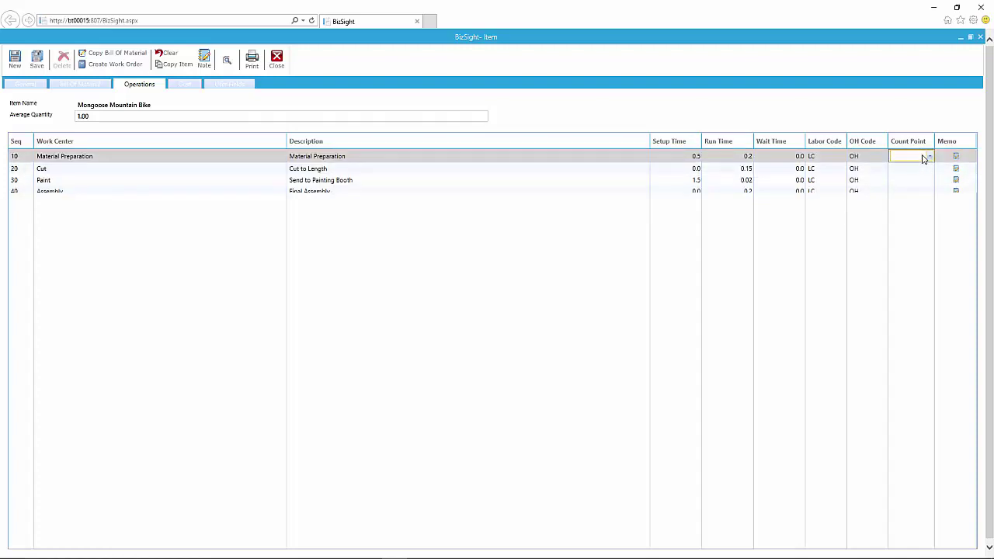
{"action": "left_click", "coordinate": [930, 156]}
{"action": "left_click", "coordinate": [920, 181]}
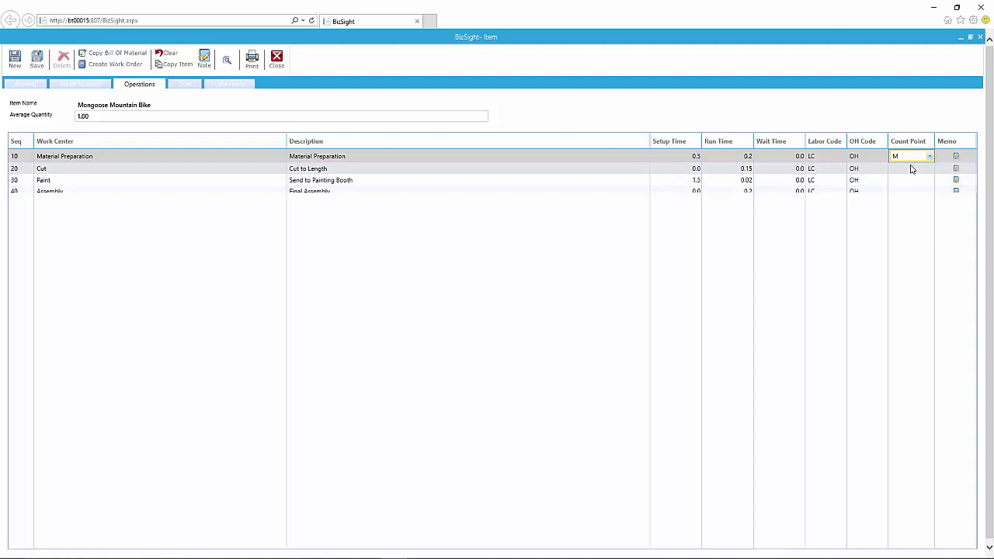
Set the count point of the Assembly operation to Y.
{"action": "left_click", "coordinate": [914, 190]}
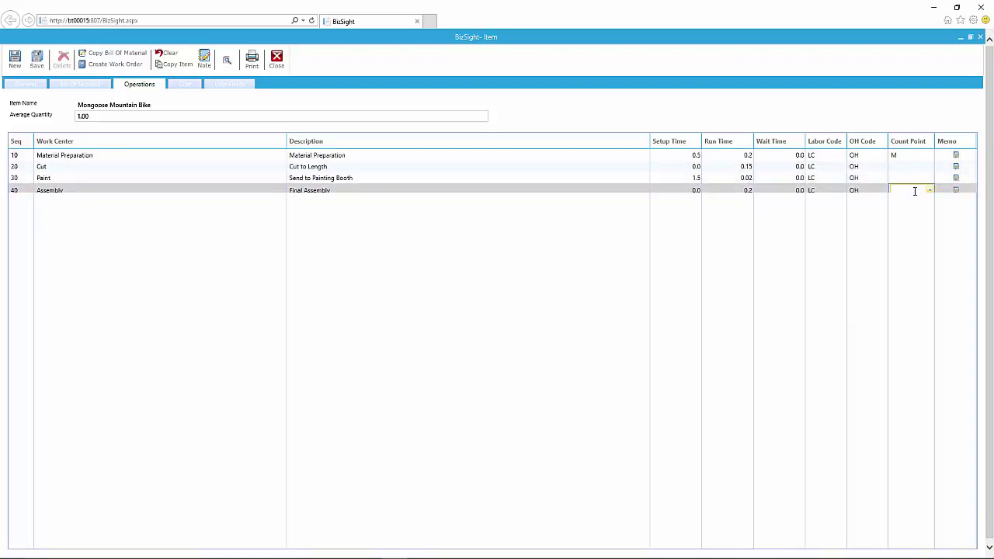
{"action": "left_click", "coordinate": [929, 194]}
{"action": "left_click", "coordinate": [917, 204]}
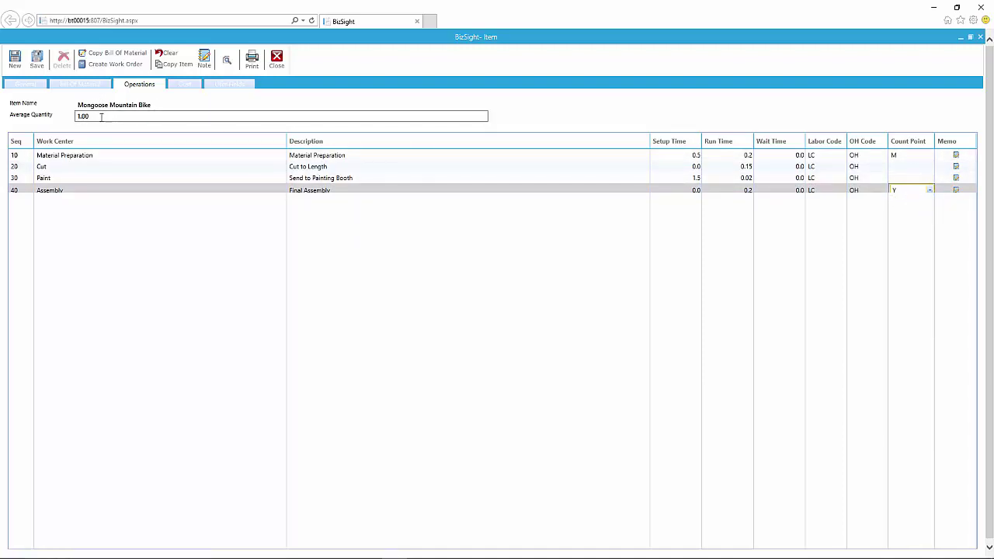
Review the item's material, labor and overhead costs, and set its sales price to $650.00.
{"action": "left_click", "coordinate": [184, 89]}
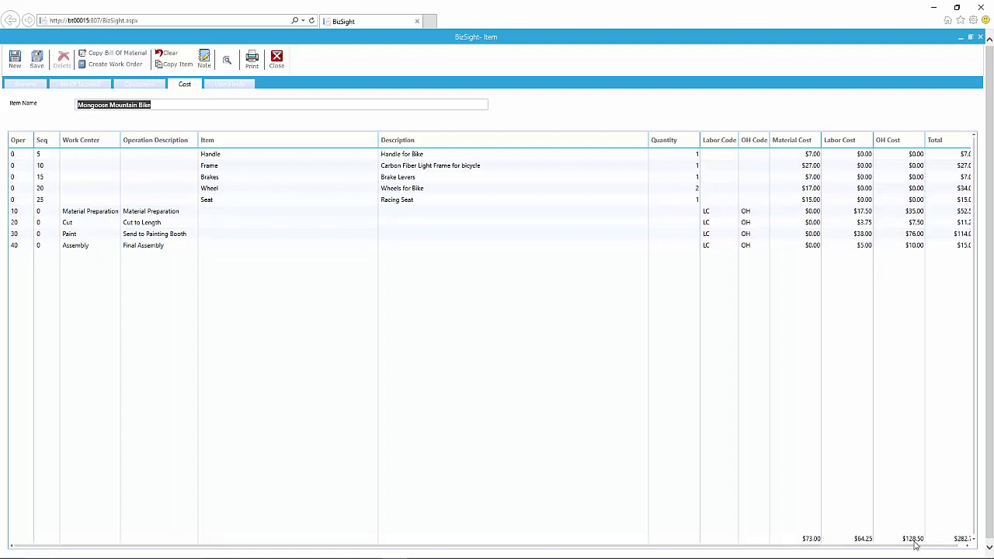
{"action": "left_click_drag", "start_coordinate": [963, 548], "coordinate": [933, 549]}
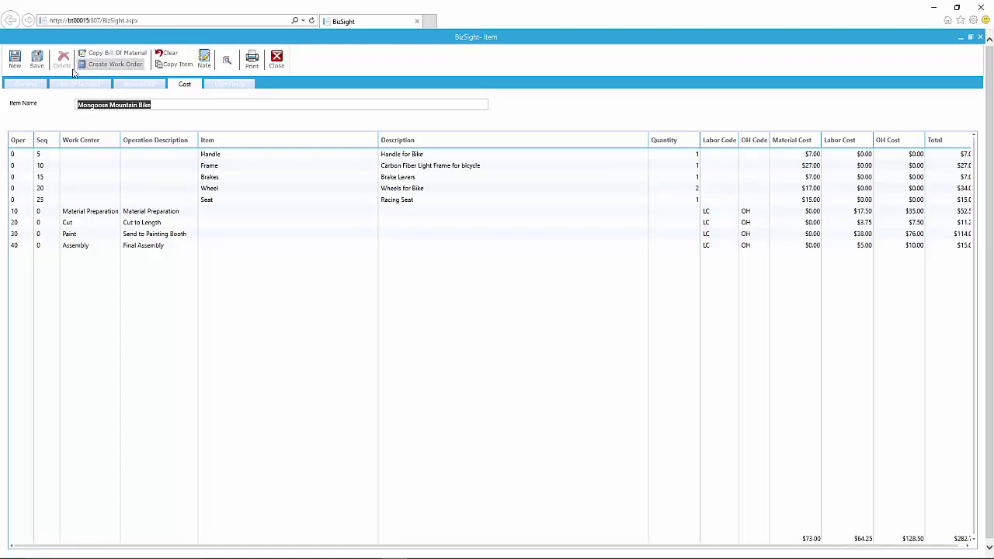
{"action": "left_click", "coordinate": [35, 88]}
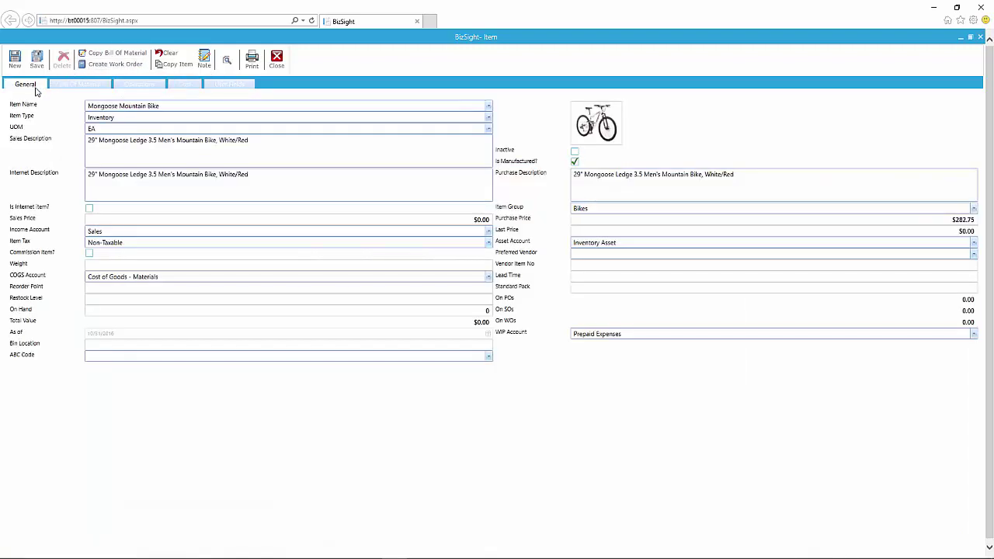
{"action": "left_click", "coordinate": [453, 219]}
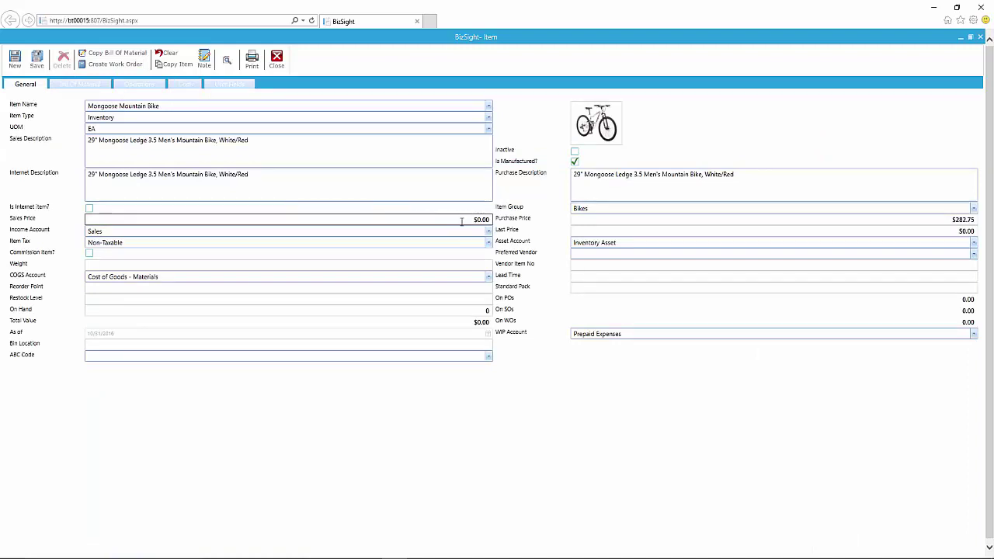
{"action": "left_click_drag", "start_coordinate": [475, 220], "coordinate": [505, 227]}
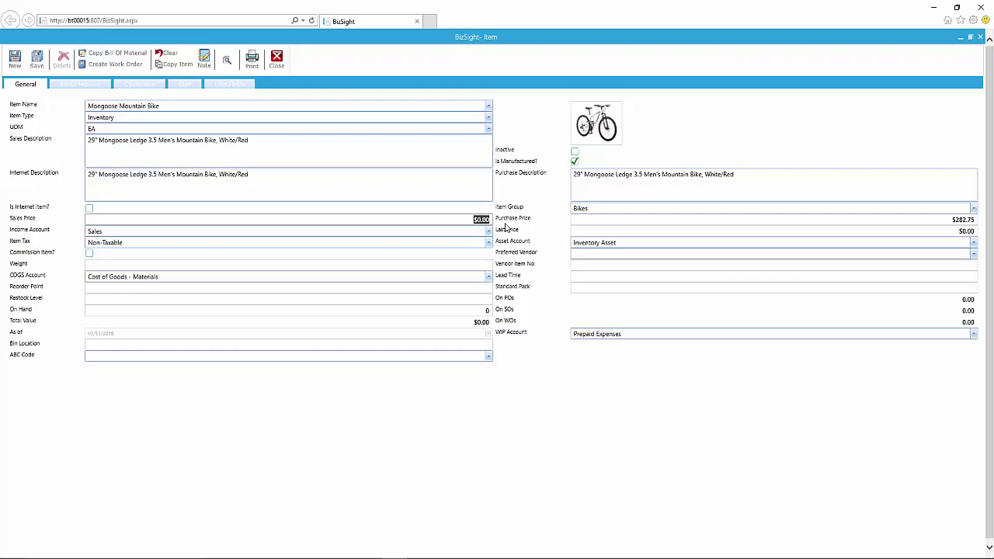
{"action": "type", "text": "65"}
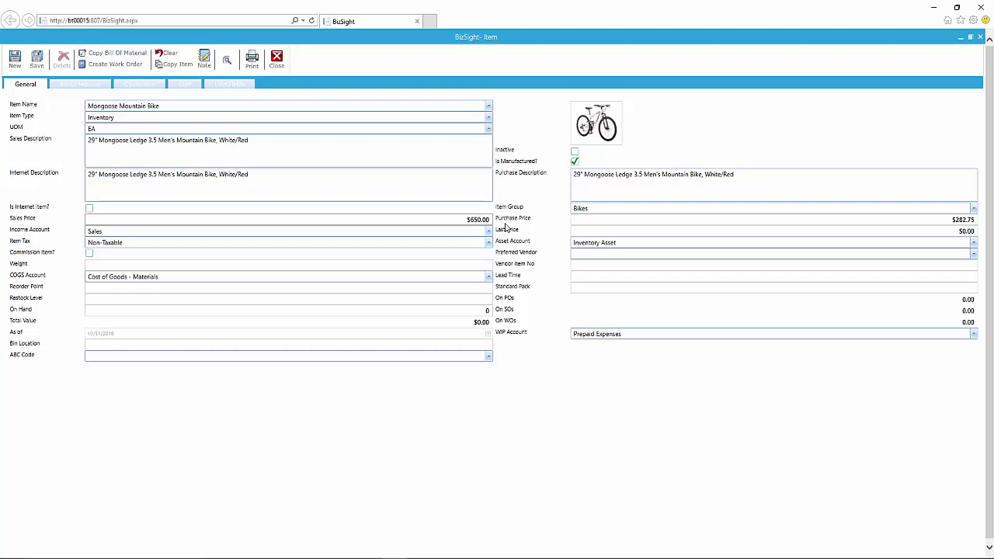
{"action": "type", "text": "0"}
{"action": "key", "text": "Tab"}
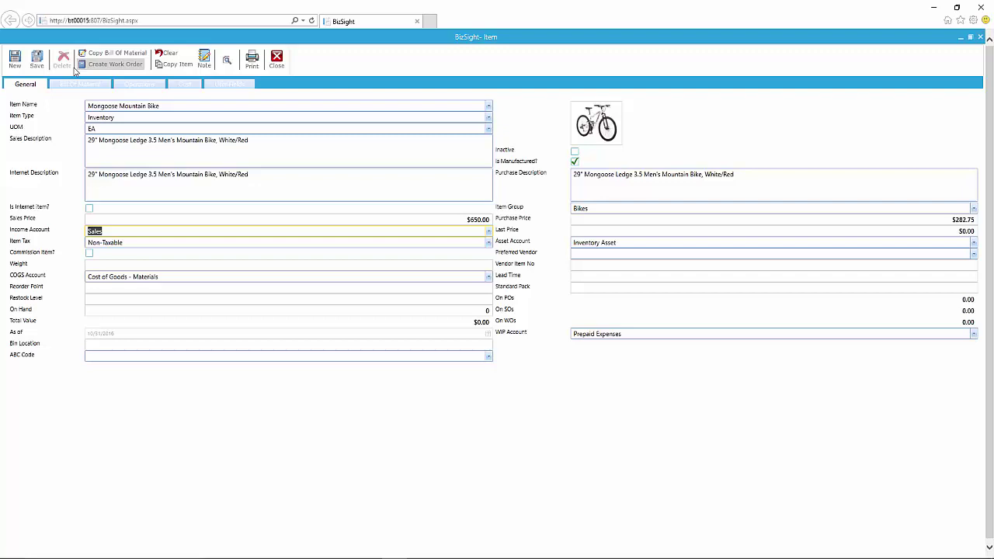
Save the Mongoose Mountain Bike item and show the item list in full screen.
{"action": "left_click", "coordinate": [37, 63]}
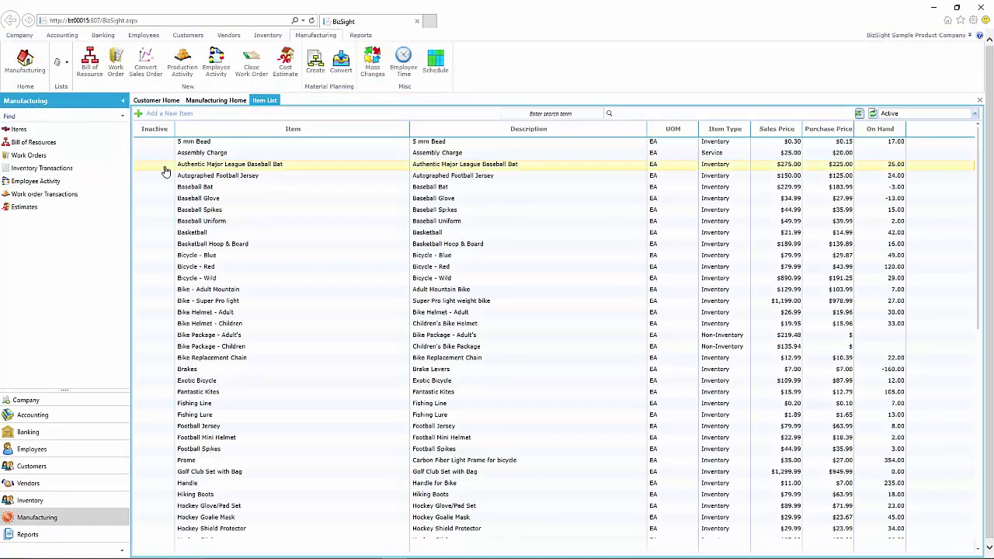
{"action": "key", "text": "F11"}
{"action": "left_click", "coordinate": [219, 273]}
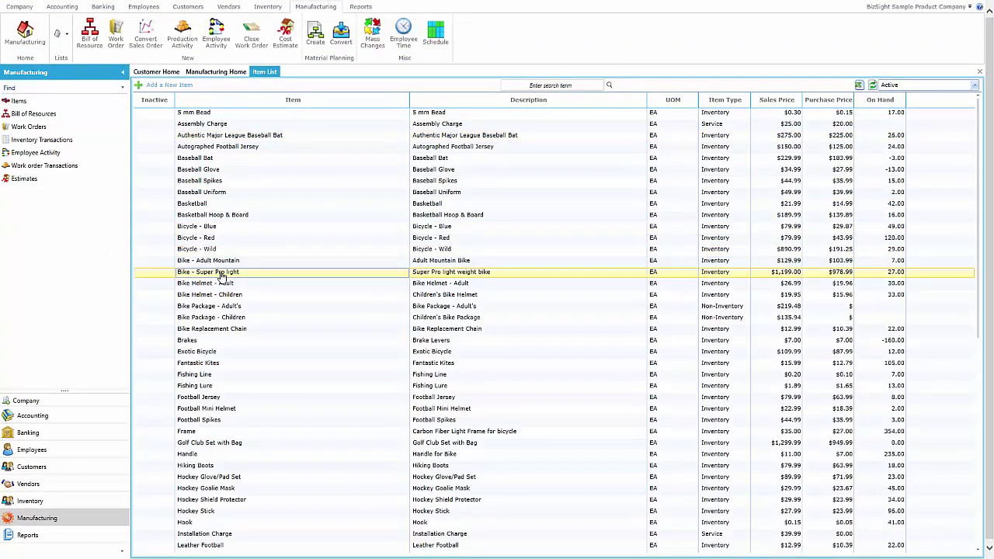
Copy the Bike - Super Pro light item to a new item named Fixit Bike, including its BOM and operations.
{"action": "double_click", "coordinate": [220, 273]}
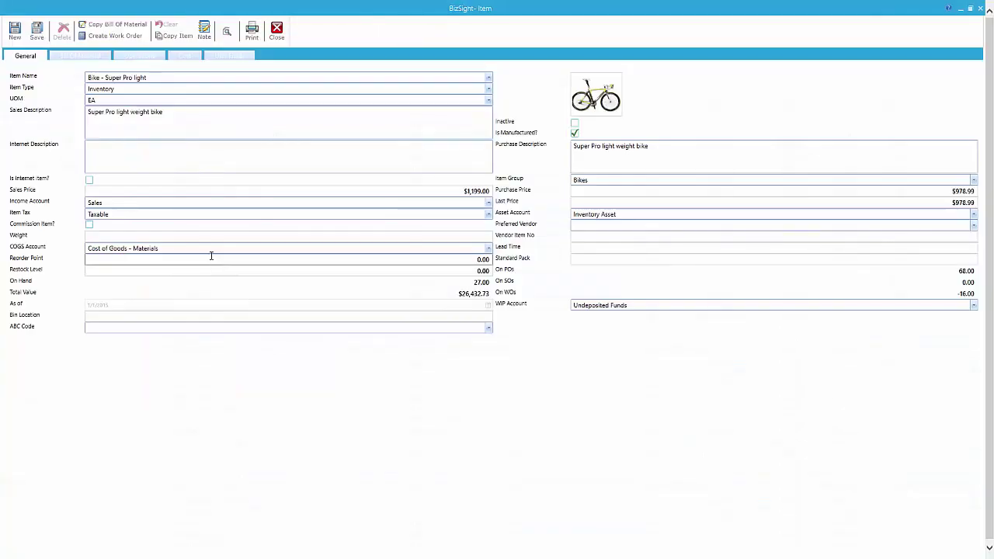
{"action": "left_click", "coordinate": [177, 36]}
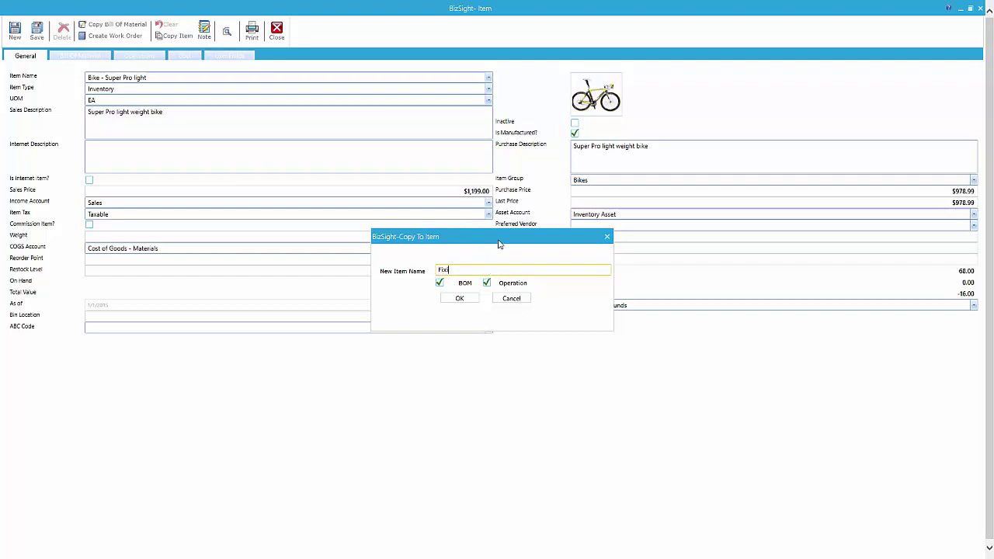
{"action": "type", "text": "t Bike"}
{"action": "key", "text": "Tab"}
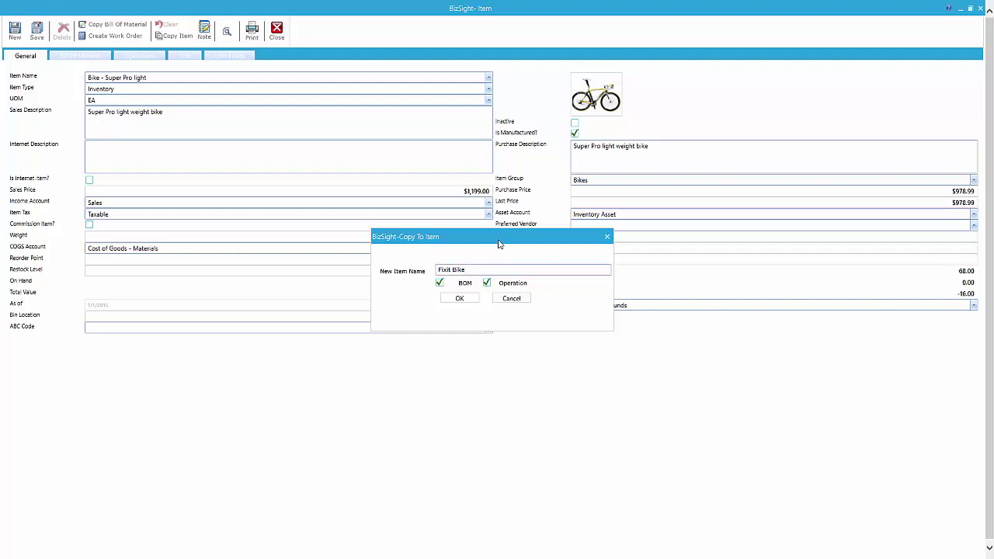
{"action": "left_click", "coordinate": [461, 299]}
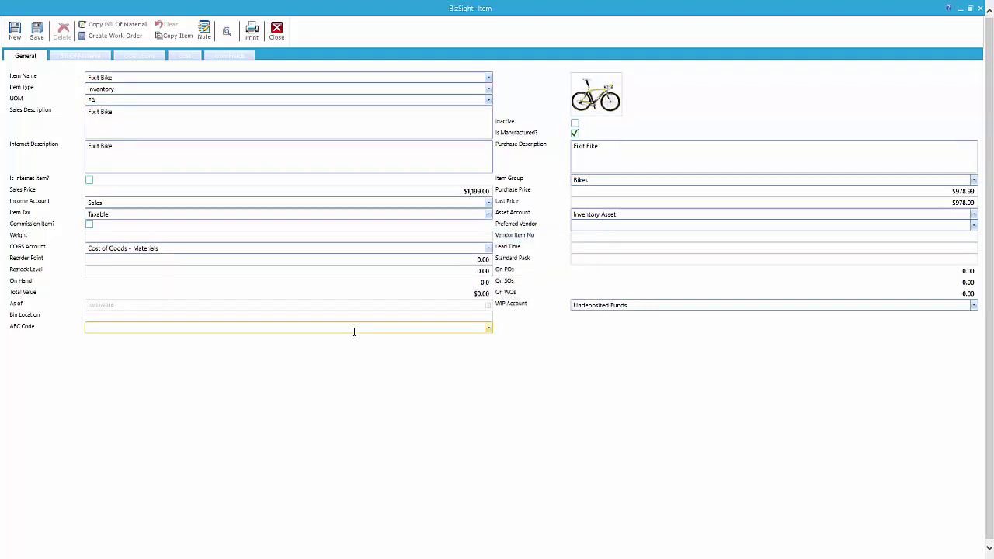
Try to set the Fixit Bike's picture to Fixie Bike.jpg from the OCG Logos folder.
{"action": "double_click", "coordinate": [592, 107]}
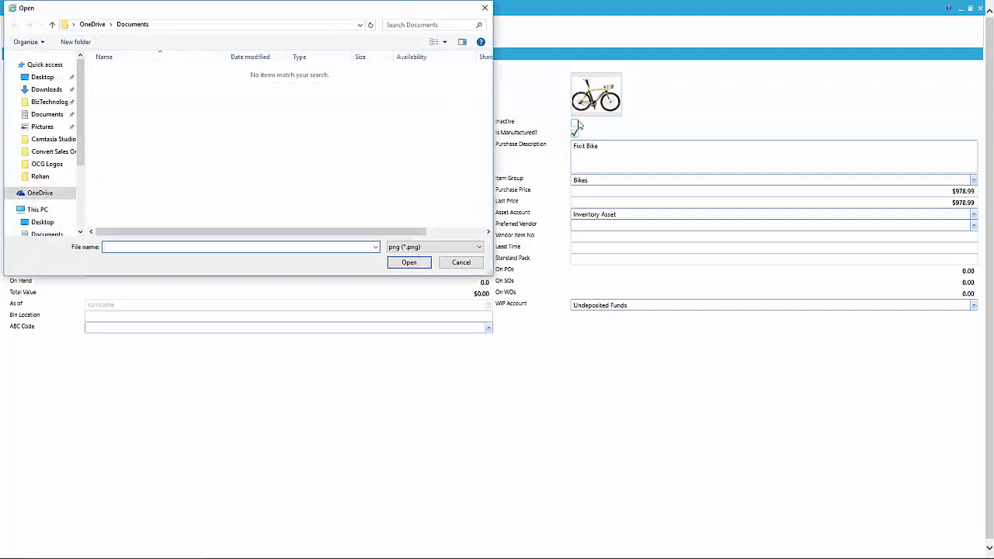
{"action": "left_click", "coordinate": [51, 164]}
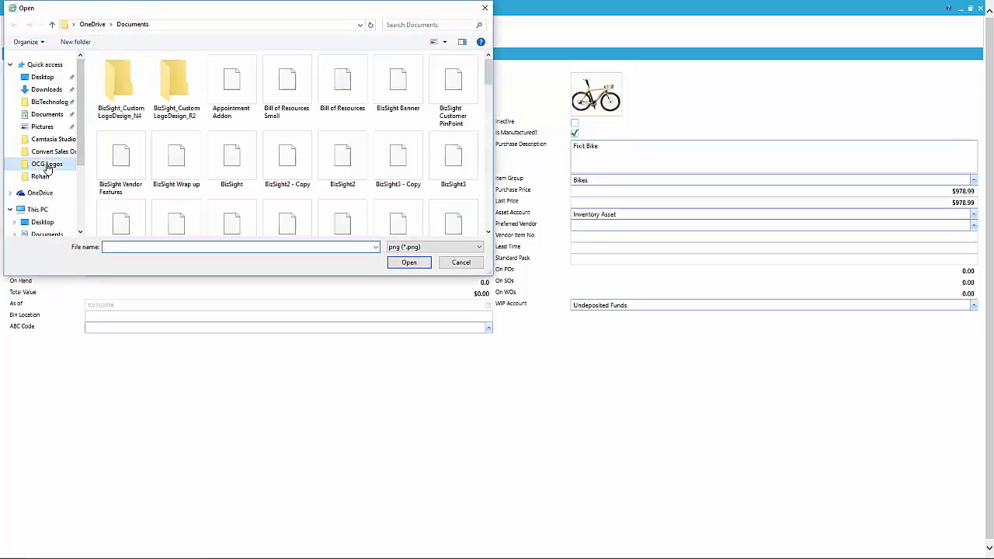
{"action": "left_click", "coordinate": [146, 247]}
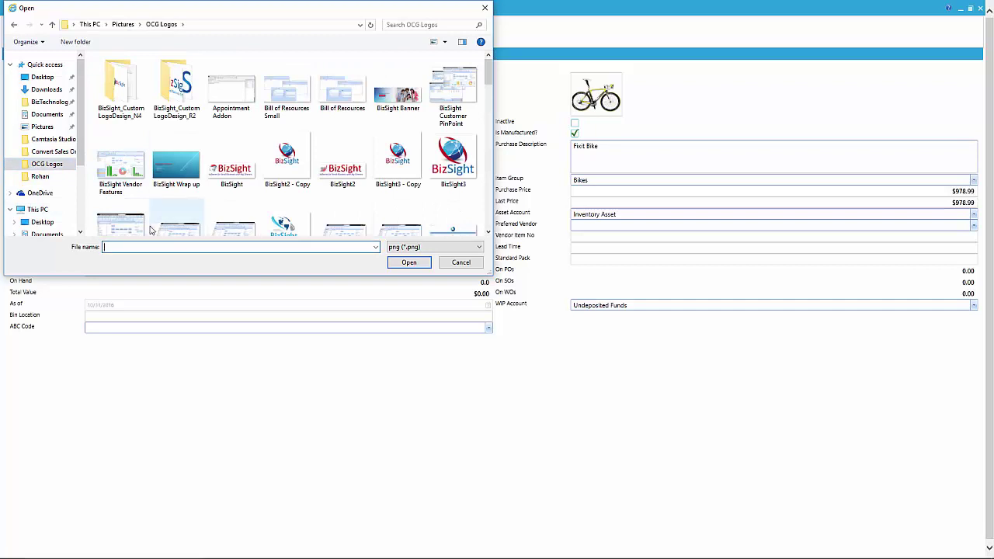
{"action": "type", "text": "fi"}
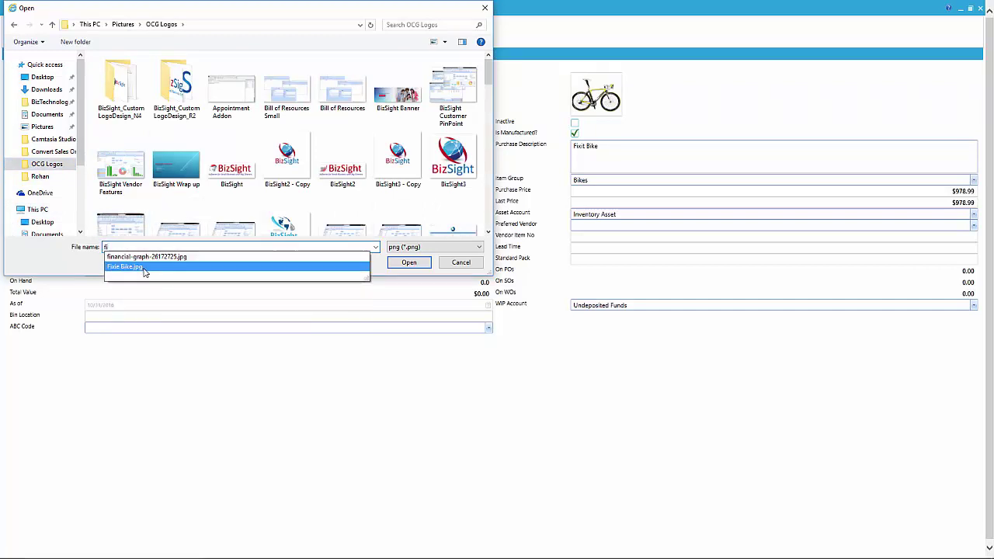
{"action": "left_click", "coordinate": [153, 266]}
{"action": "left_click", "coordinate": [399, 263]}
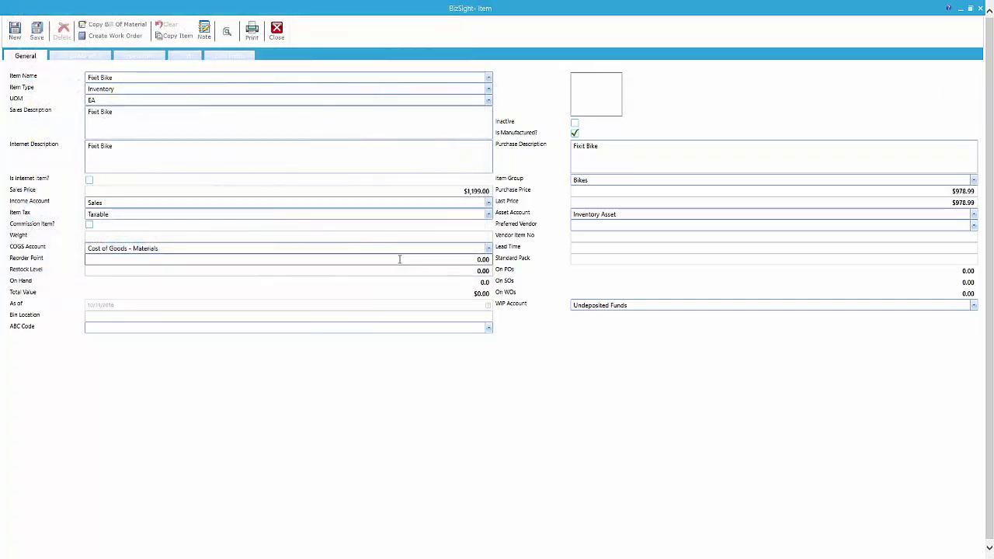
Load Fixie Bike.jpg from the OCG Logos folder again as the Fixit Bike's picture.
{"action": "left_click", "coordinate": [575, 105]}
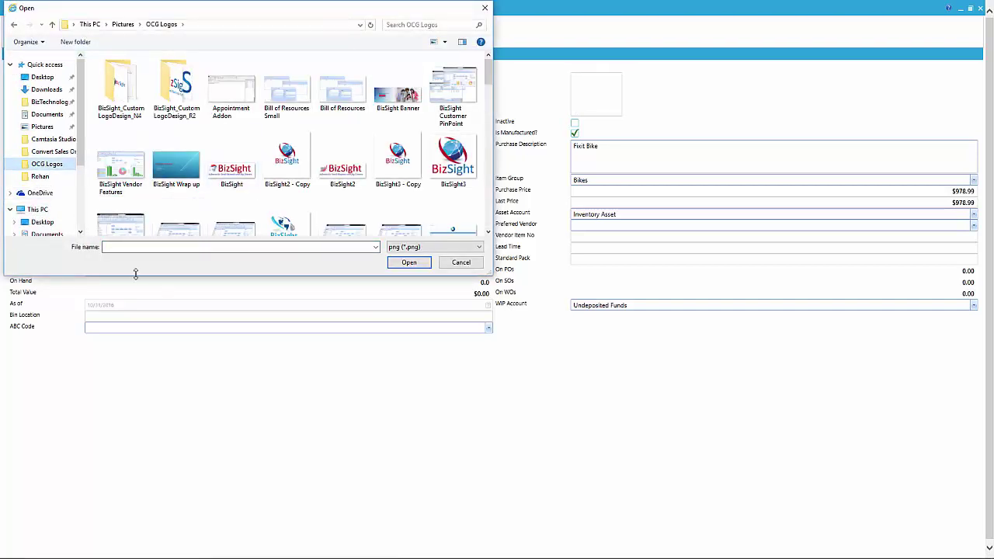
{"action": "left_click", "coordinate": [126, 246]}
{"action": "type", "text": "f"}
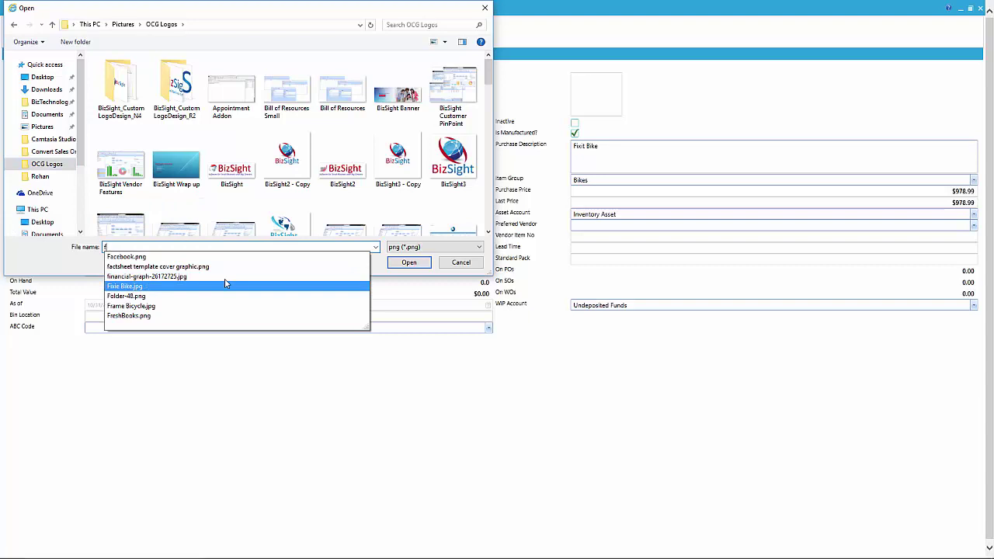
{"action": "left_click", "coordinate": [137, 286]}
{"action": "left_click", "coordinate": [407, 263]}
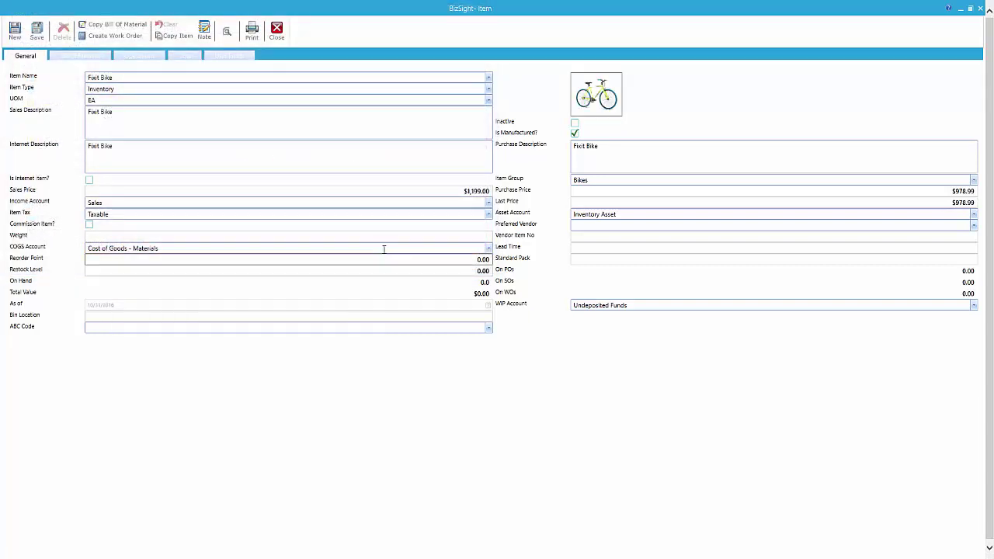
Review the bill of material, operations and costs copied to the Fixit Bike.
{"action": "left_click", "coordinate": [85, 60]}
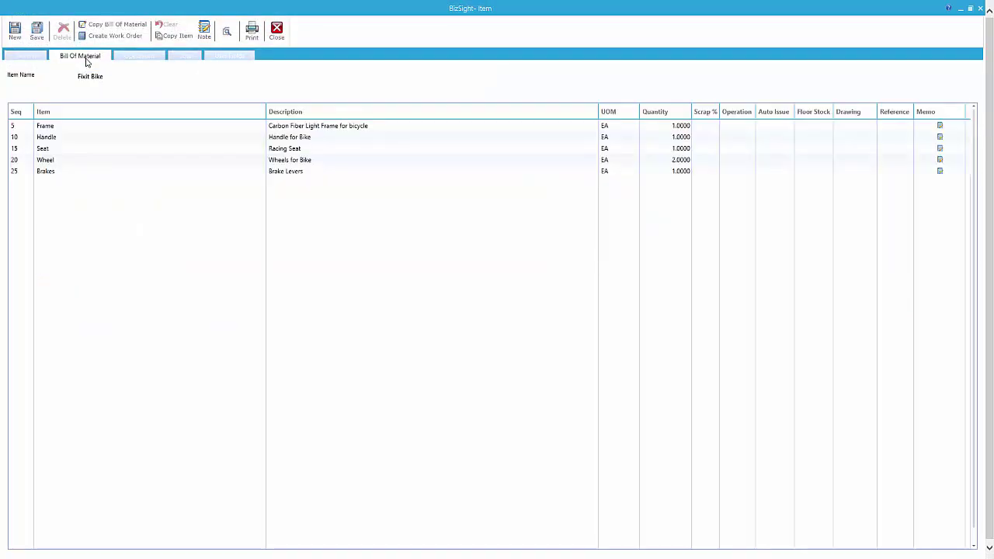
{"action": "left_click", "coordinate": [130, 59]}
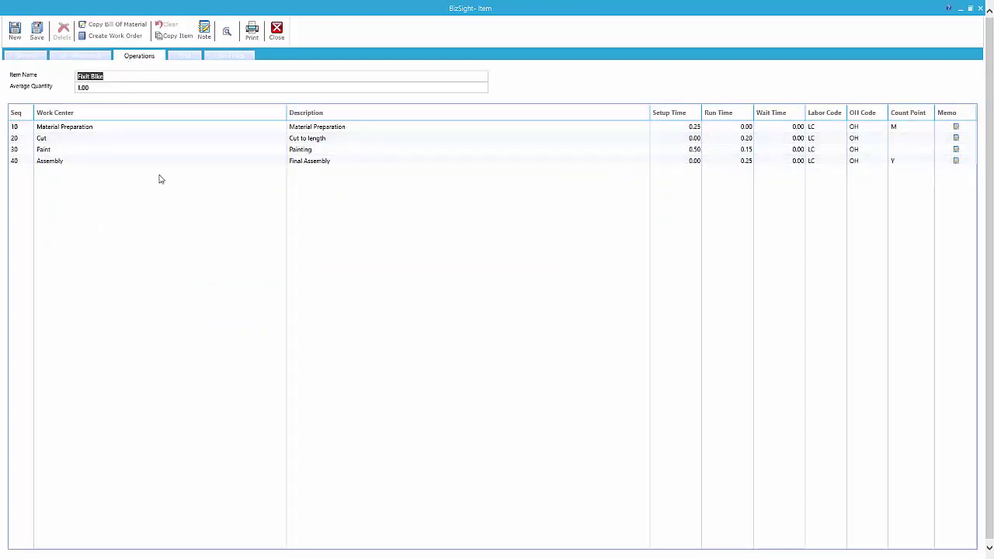
{"action": "left_click", "coordinate": [181, 60]}
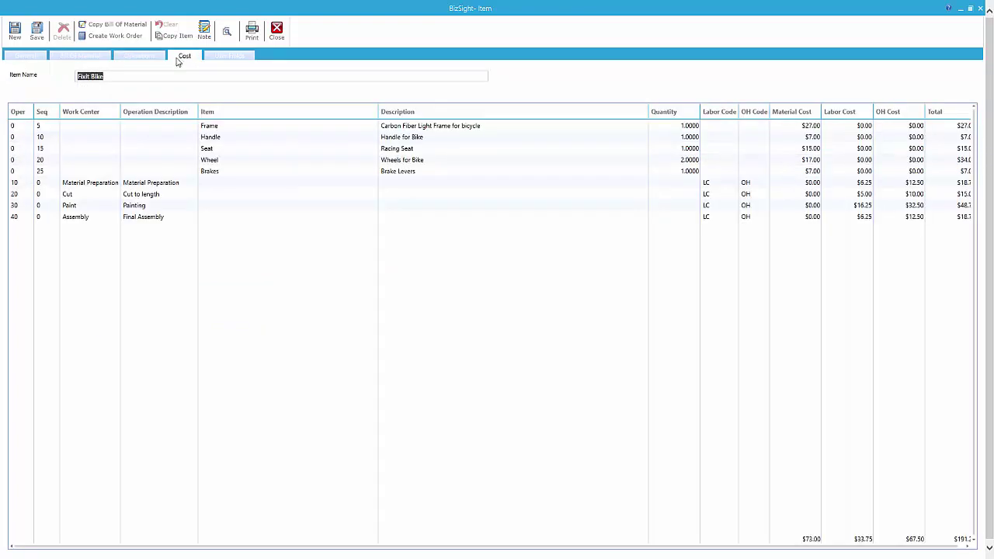
Examine the options for copying another item's bill of material and operations into the Fixit Bike, and cancel the copy.
{"action": "left_click", "coordinate": [66, 57]}
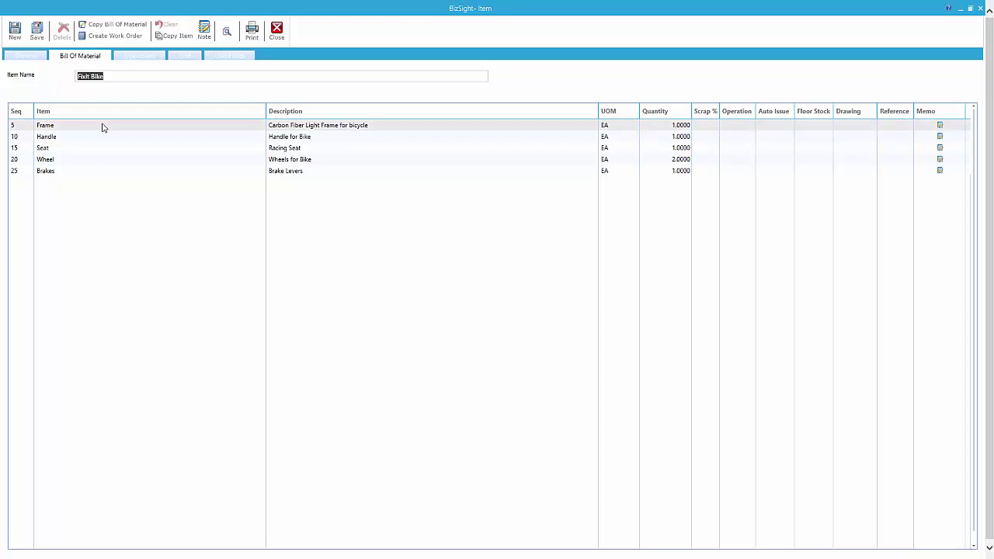
{"action": "left_click", "coordinate": [119, 28]}
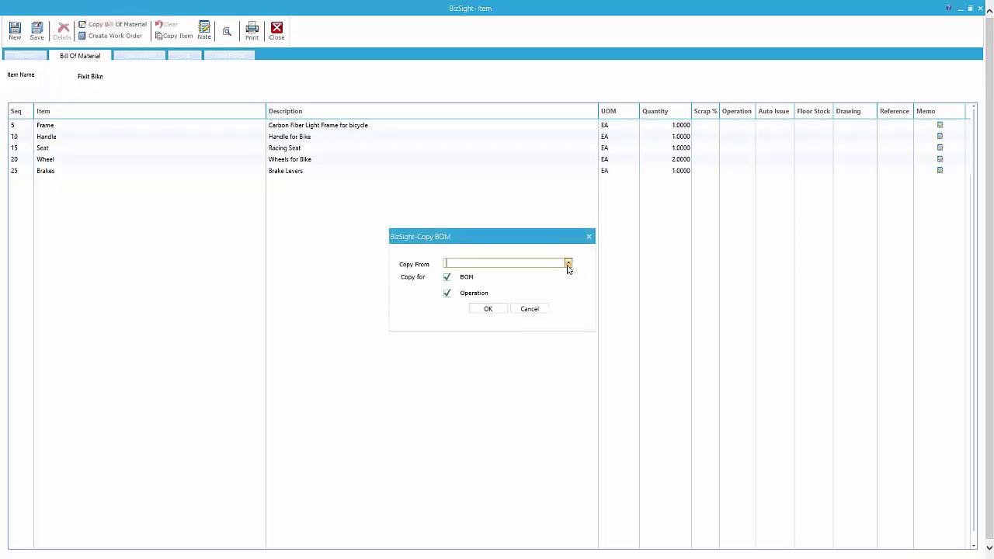
{"action": "left_click", "coordinate": [568, 264]}
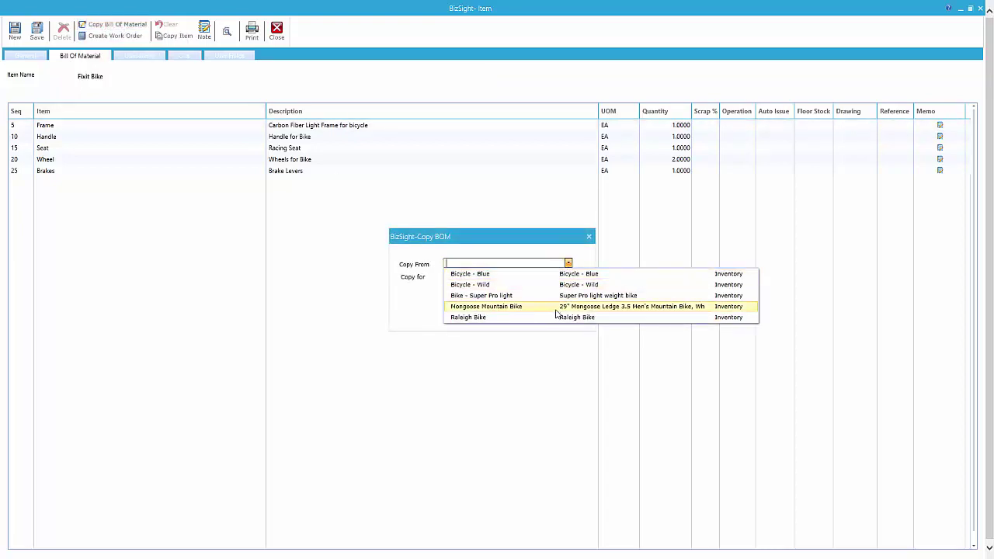
{"action": "left_click", "coordinate": [585, 259]}
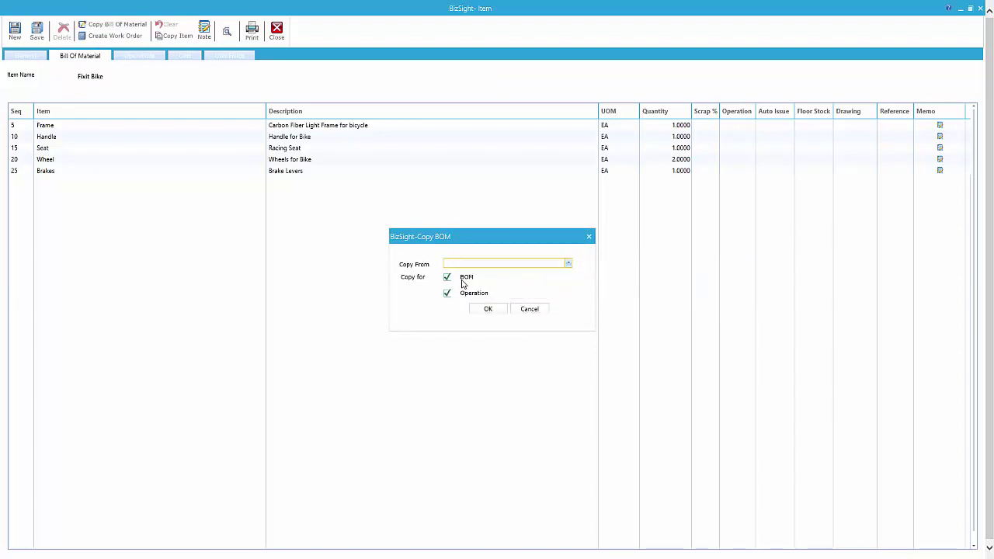
{"action": "left_click", "coordinate": [527, 310]}
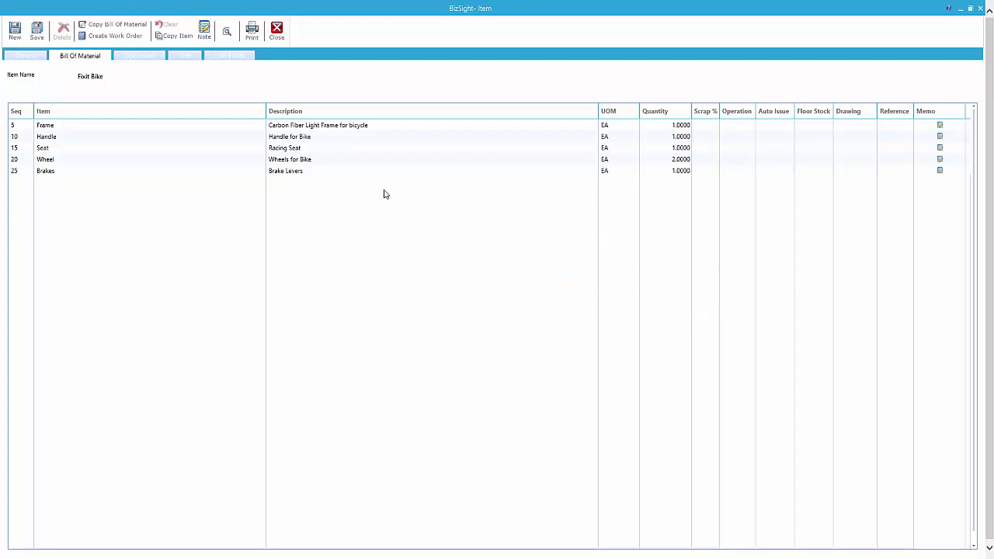
Return to the Fixit Bike's general details, save the item and select it in the item list.
{"action": "left_click", "coordinate": [31, 56]}
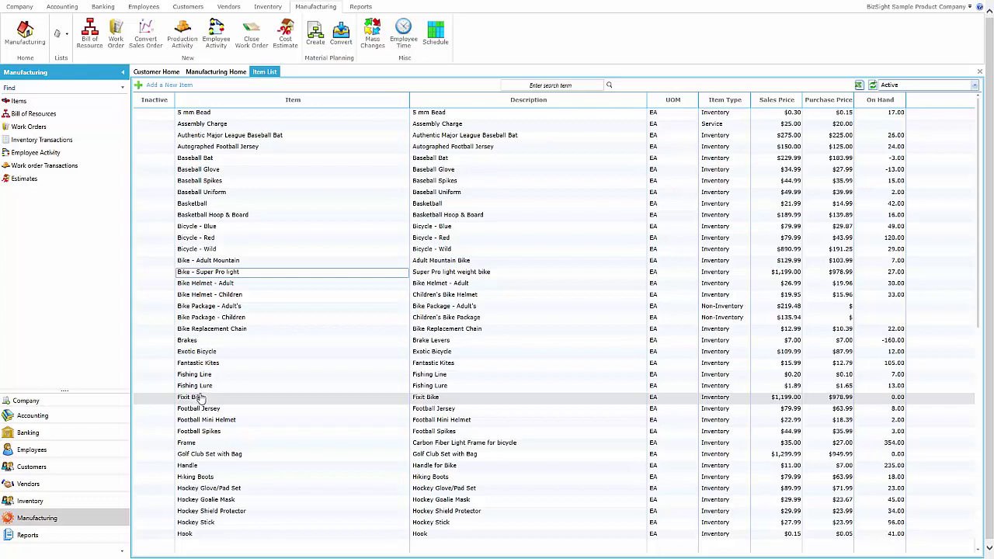
{"action": "left_click", "coordinate": [198, 391]}
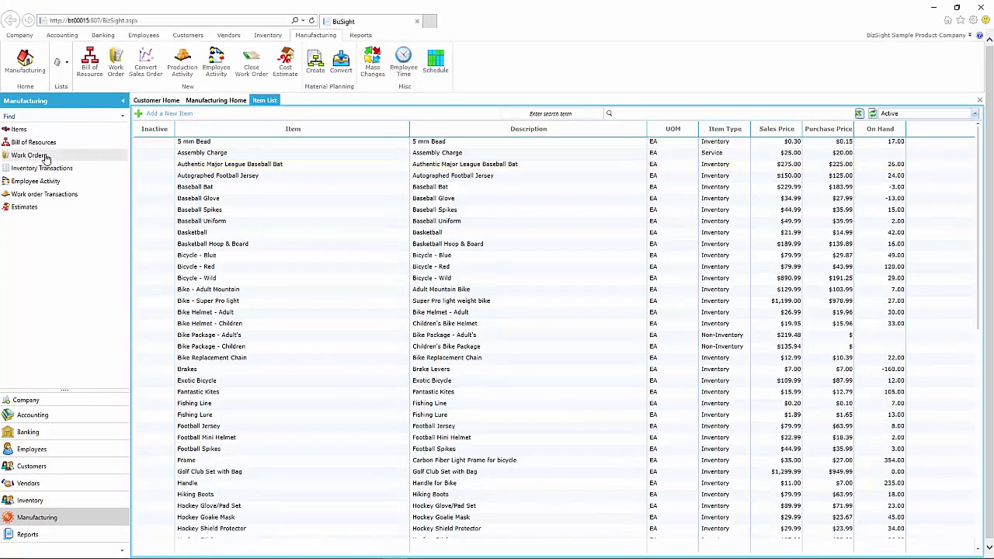
Create a new work order for the Mongoose Mountain Bike with a quantity of 8.
{"action": "left_click", "coordinate": [45, 156]}
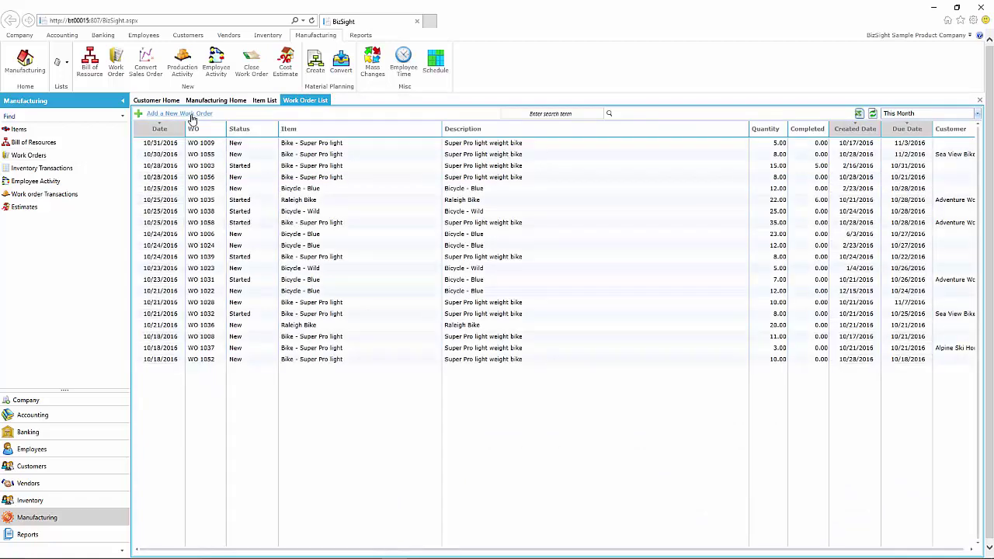
{"action": "left_click", "coordinate": [191, 114]}
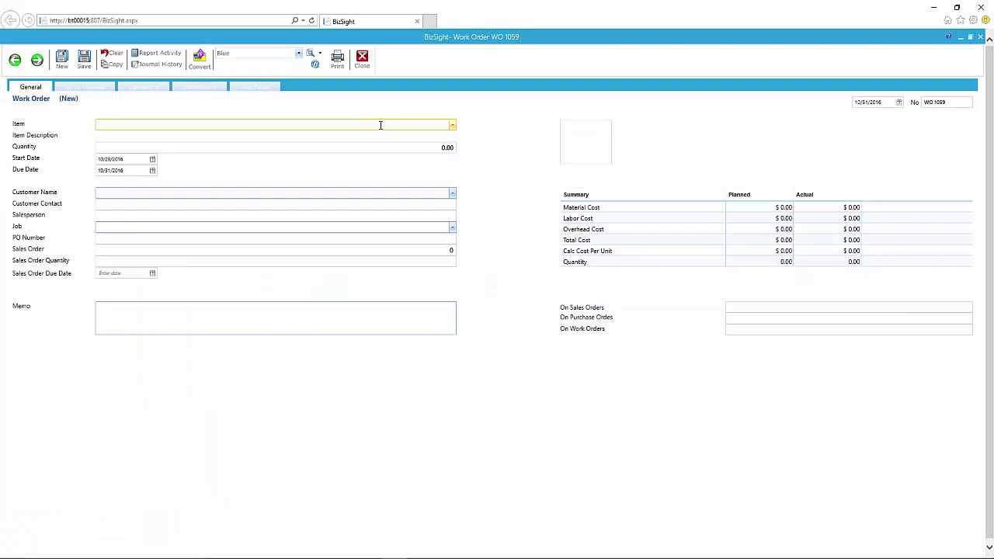
{"action": "left_click", "coordinate": [452, 125]}
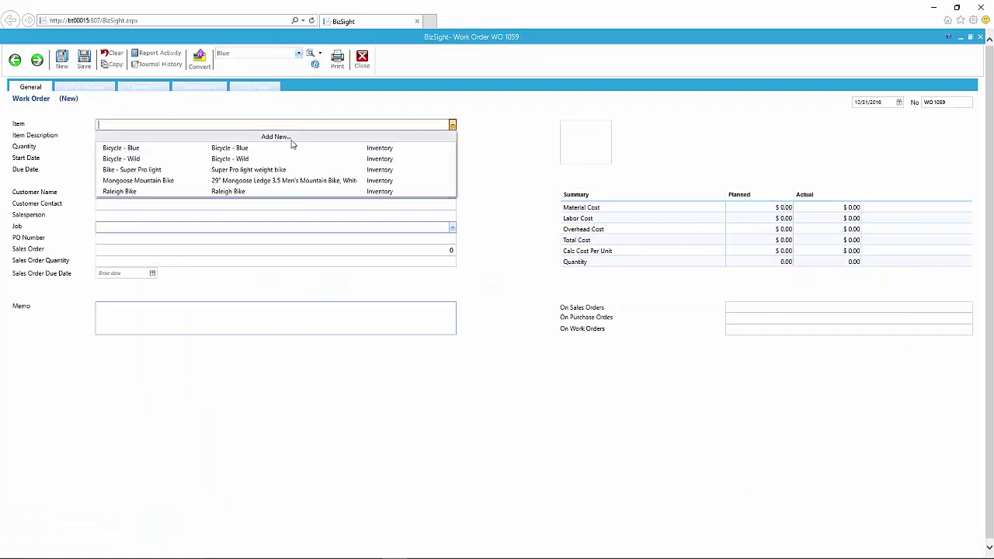
{"action": "left_click", "coordinate": [272, 184]}
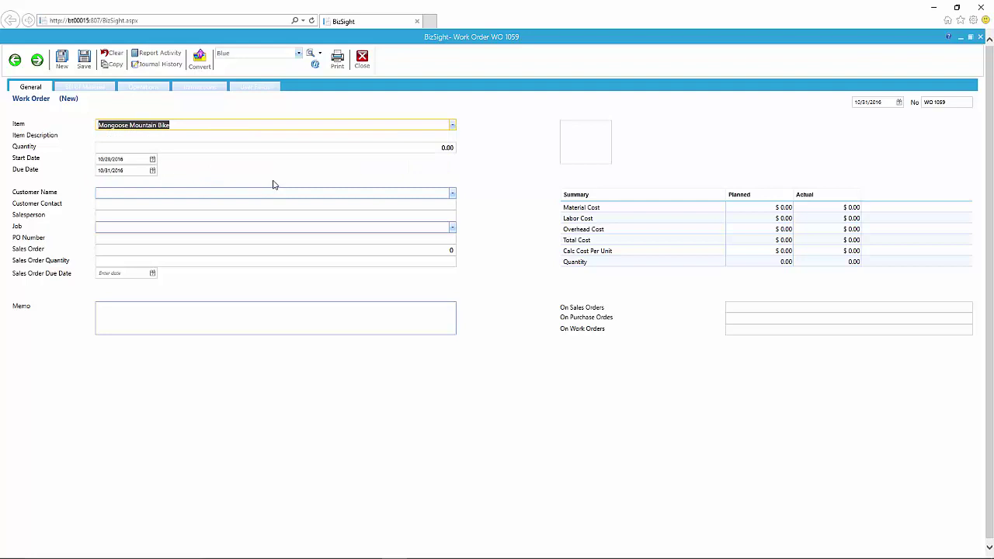
{"action": "key", "text": "Tab"}
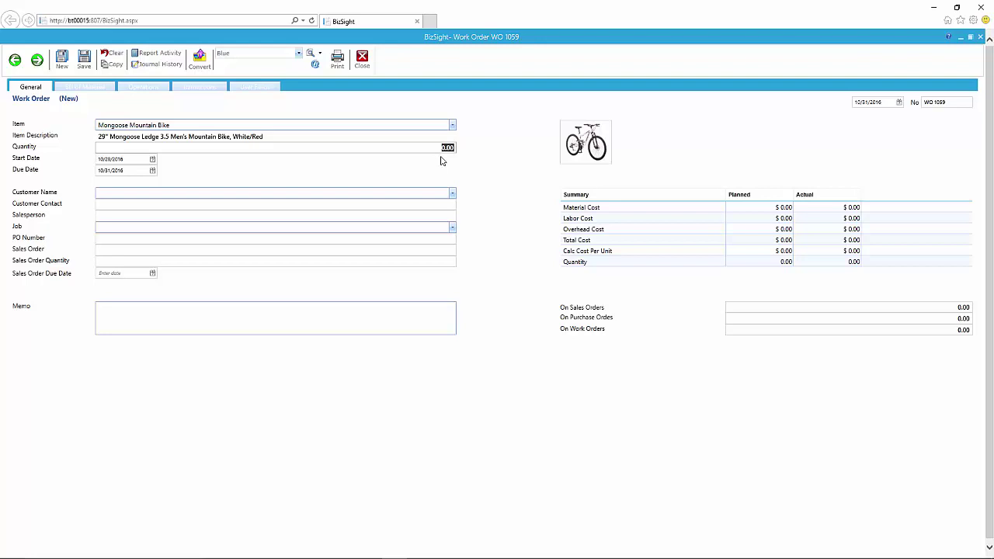
{"action": "type", "text": "8"}
{"action": "key", "text": "Tab"}
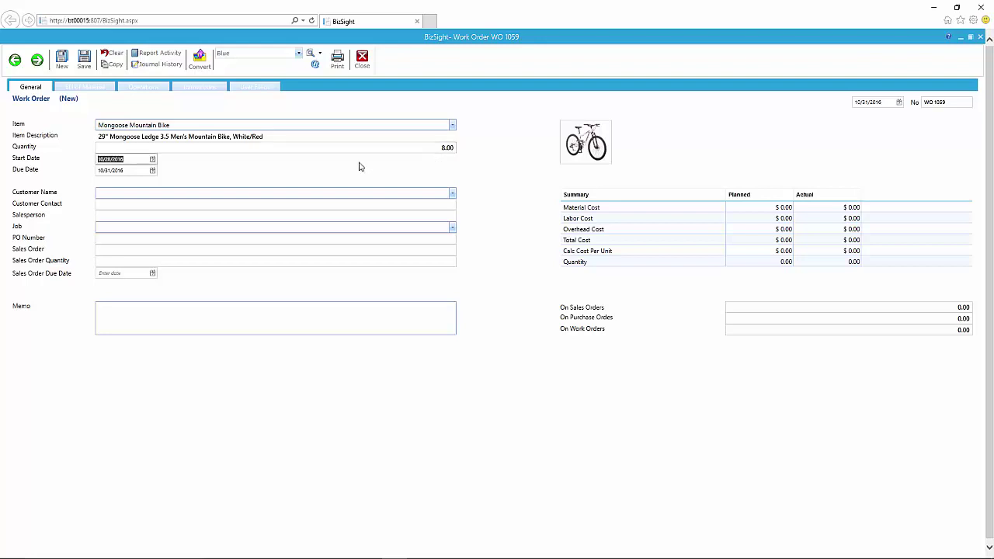
Set the work order's due date to 11/16/2016 and its customer to Coho Sports.
{"action": "left_click", "coordinate": [153, 171]}
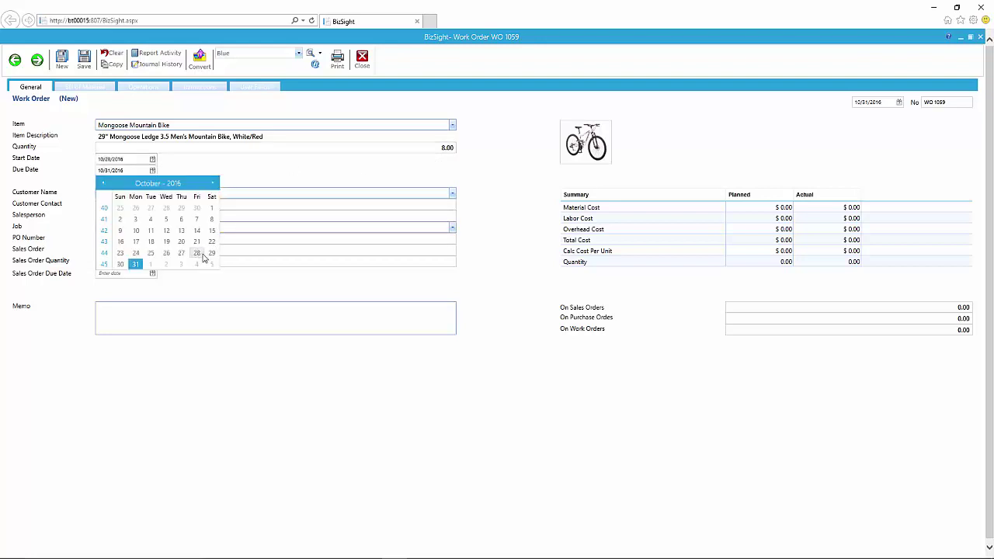
{"action": "left_click", "coordinate": [212, 187]}
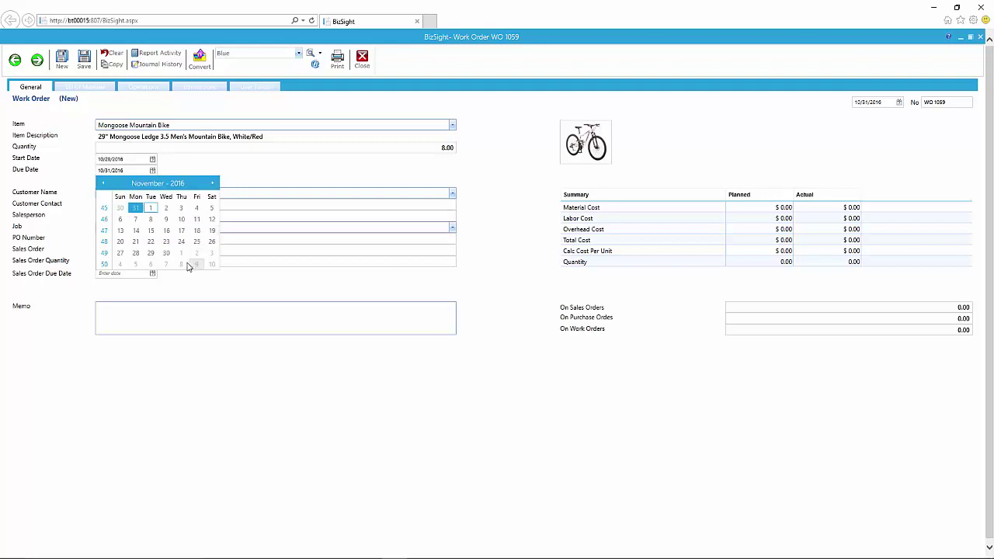
{"action": "left_click", "coordinate": [166, 231]}
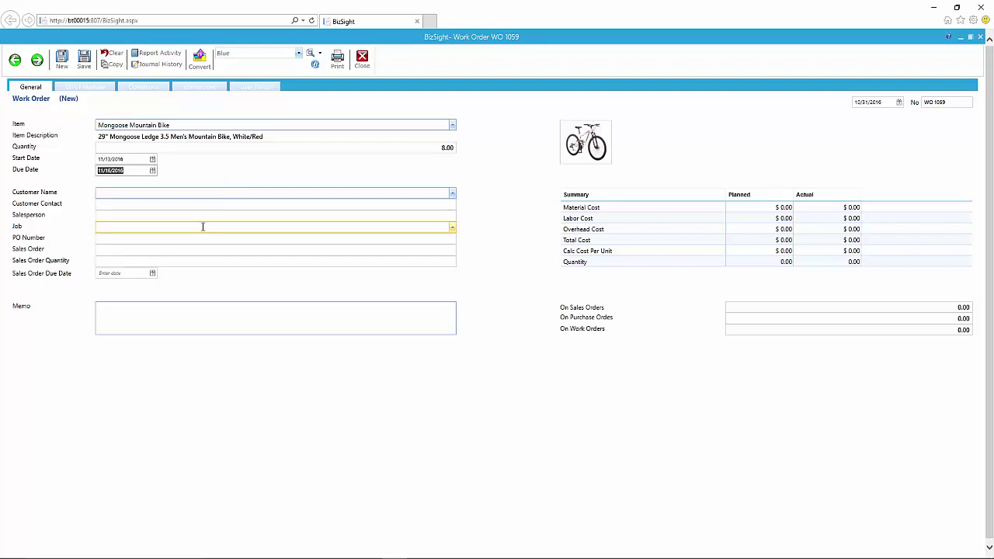
{"action": "left_click", "coordinate": [452, 195]}
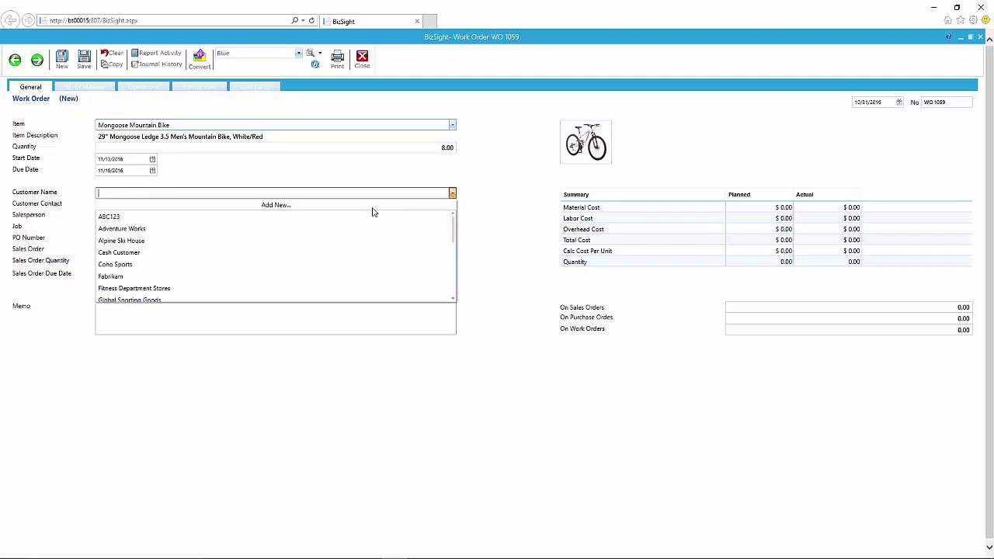
{"action": "left_click", "coordinate": [209, 265]}
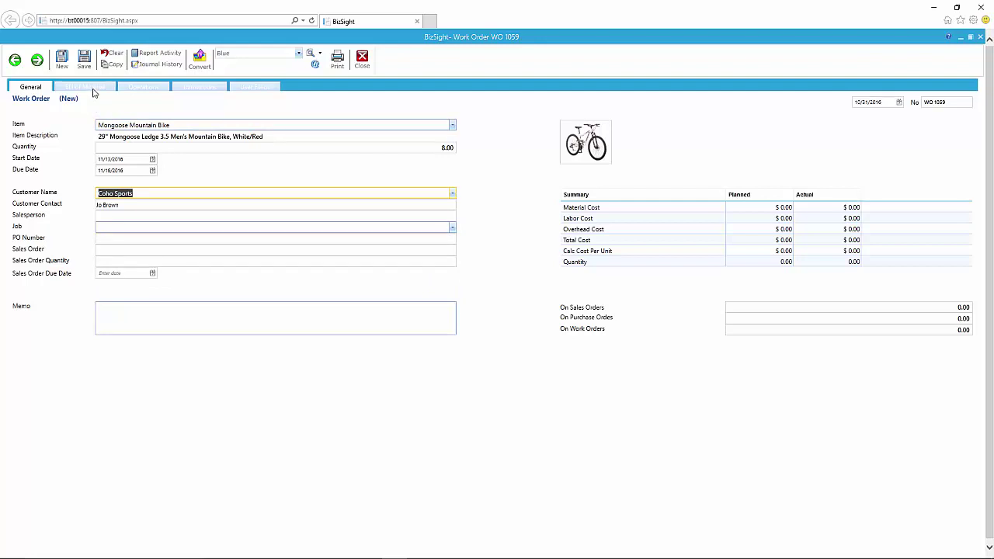
Review the work order's bill of material and operations for the Mongoose Mountain Bike.
{"action": "left_click", "coordinate": [92, 92]}
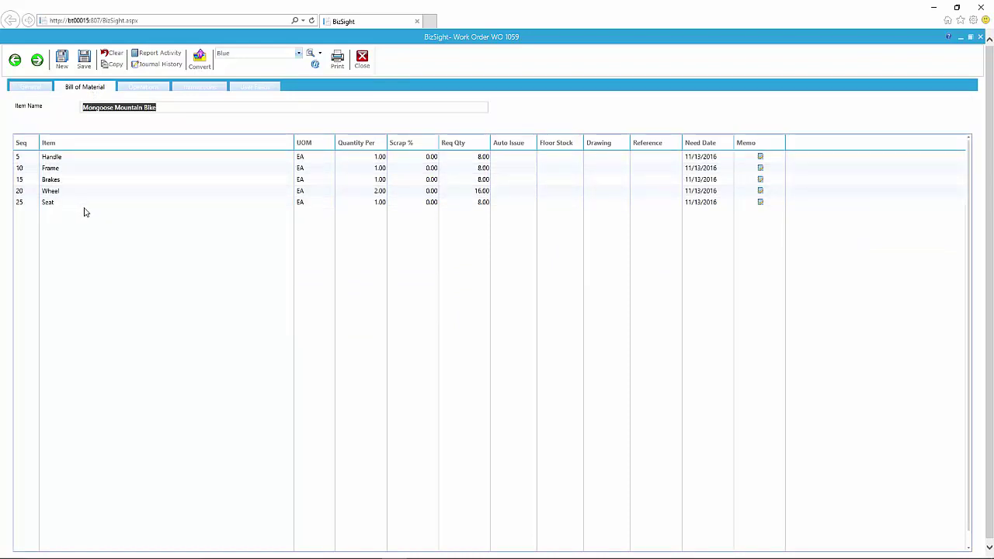
{"action": "left_click", "coordinate": [142, 89]}
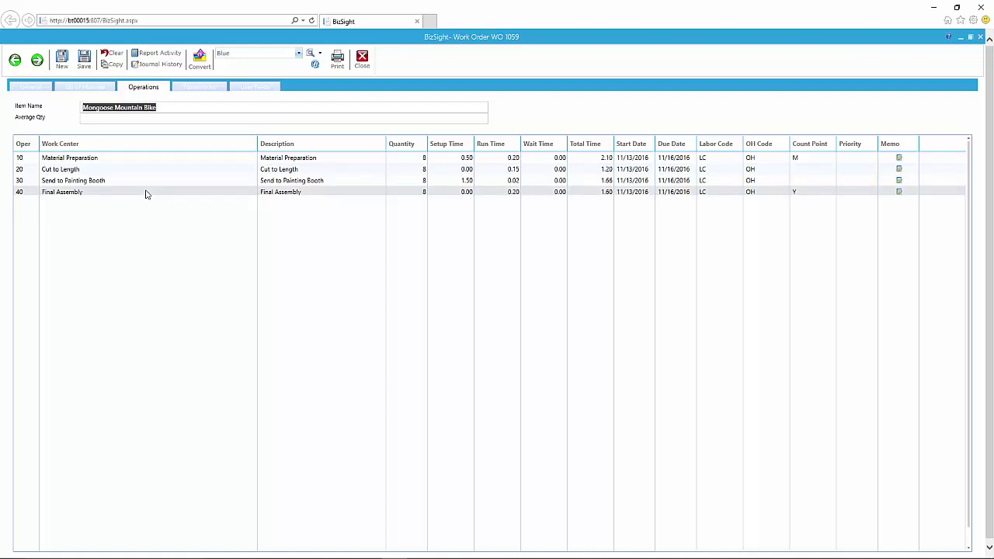
Change the work order's operation descriptions to Painting Booth for operation 30 and Stage Material for operation 10.
{"action": "left_click", "coordinate": [329, 182]}
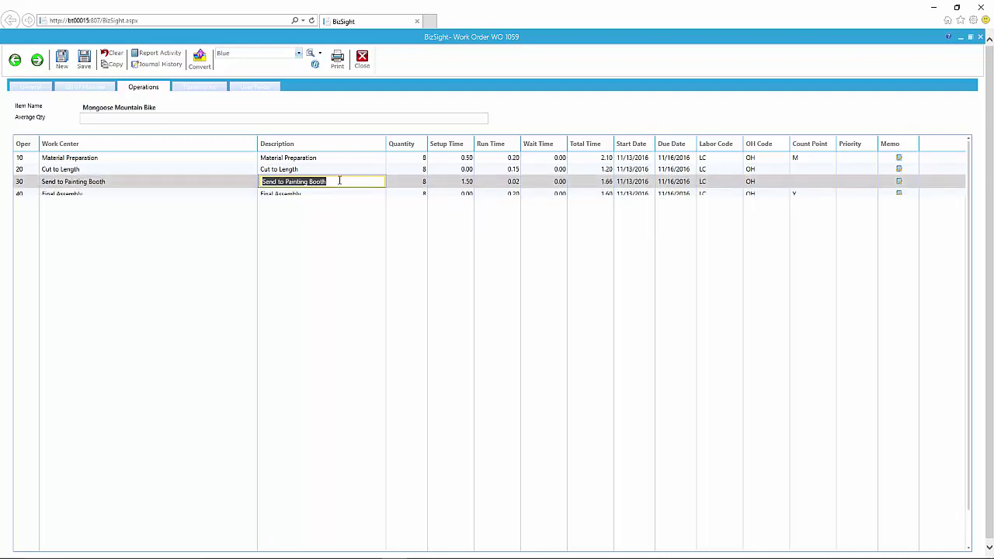
{"action": "type", "text": "Pa"}
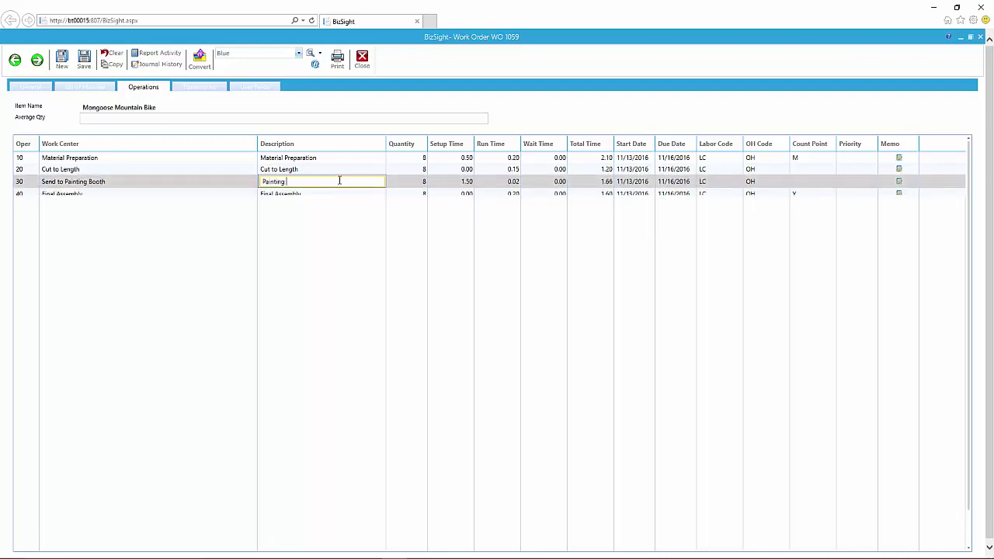
{"action": "key", "text": "Tab"}
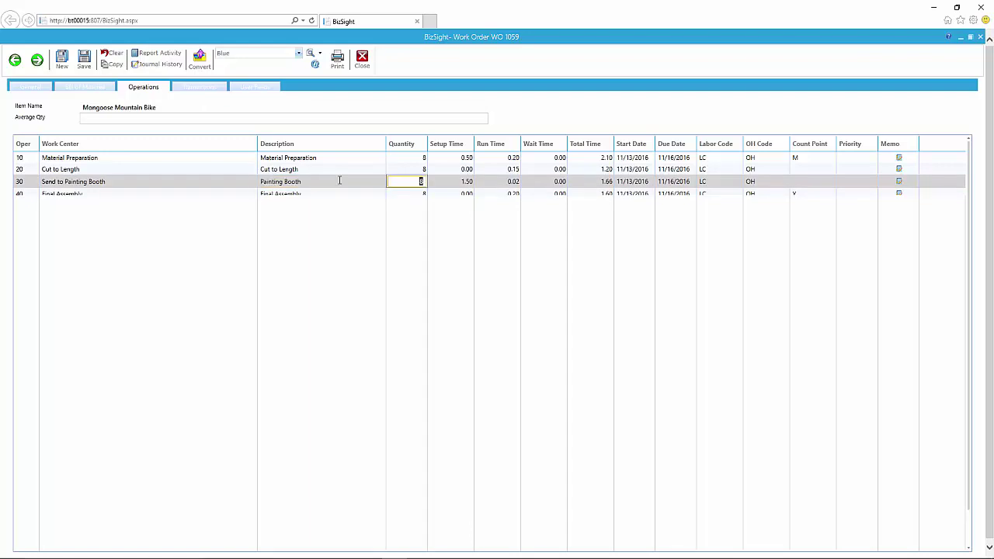
{"action": "left_click", "coordinate": [337, 161]}
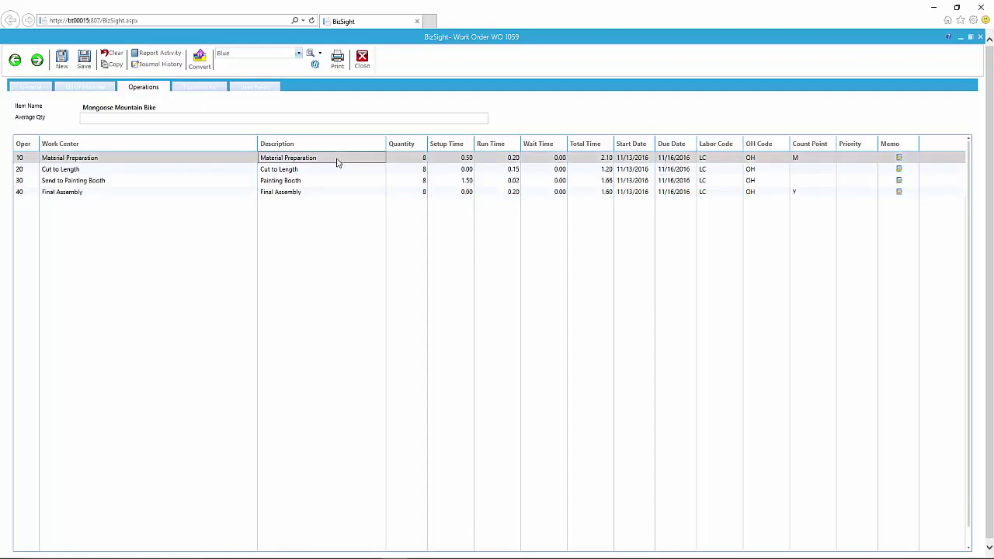
{"action": "left_click", "coordinate": [338, 158]}
{"action": "type", "text": "Stage Material"}
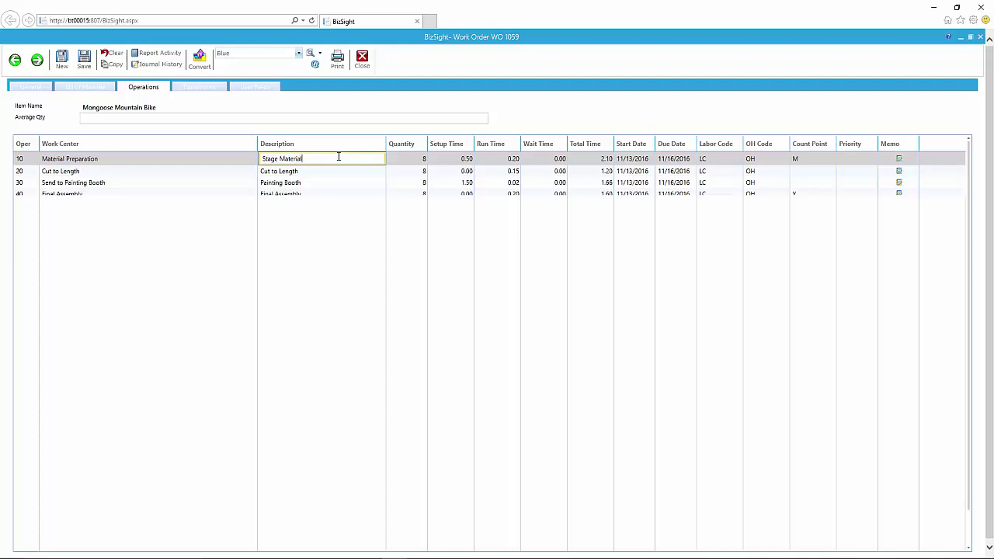
{"action": "key", "text": "Tab"}
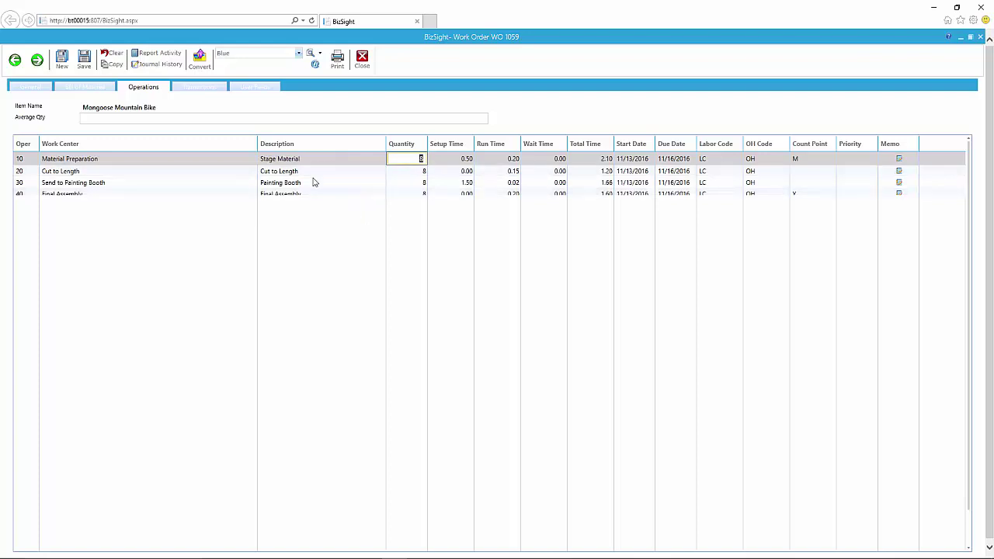
Add 5 mm Bead to the work order's bill of material with a quantity per of 1.5, and save the work order.
{"action": "left_click", "coordinate": [77, 90]}
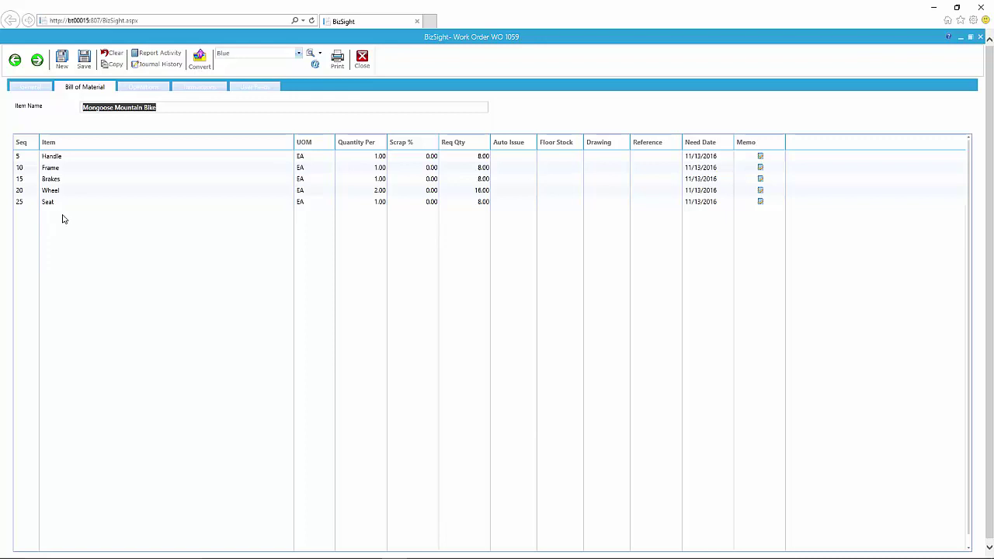
{"action": "left_click", "coordinate": [63, 219]}
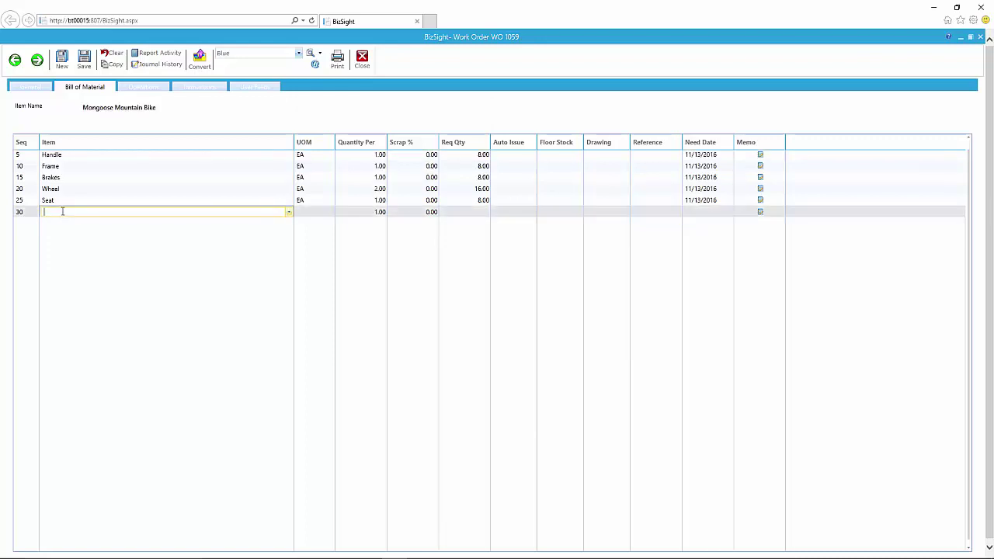
{"action": "left_click", "coordinate": [62, 231]}
{"action": "key", "text": "Tab"}
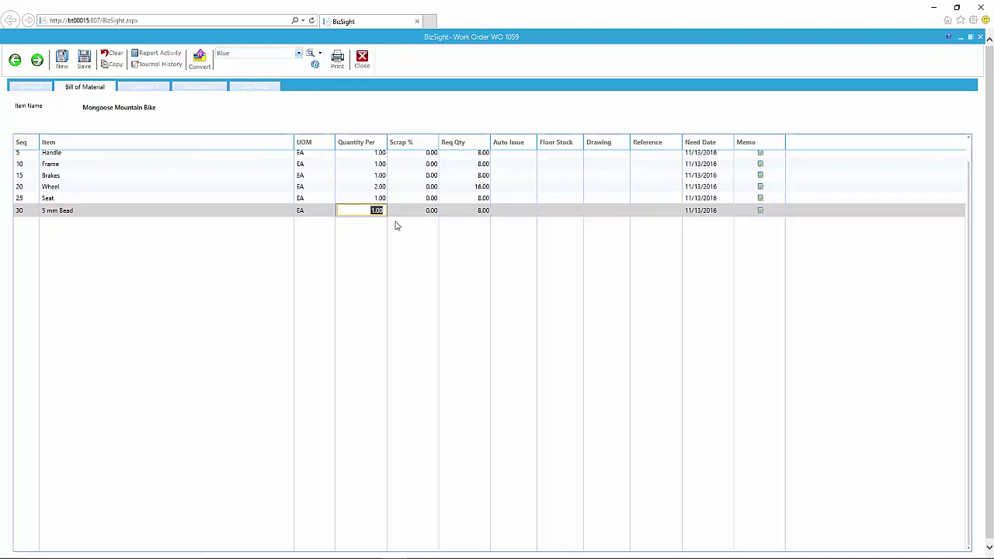
{"action": "type", "text": "1.5"}
{"action": "key", "text": "Tab"}
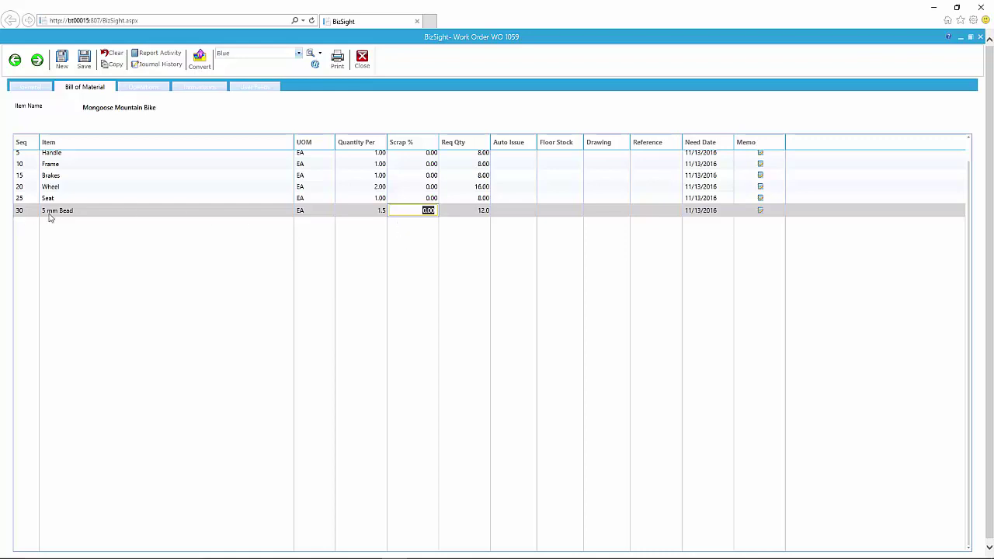
{"action": "left_click", "coordinate": [84, 65]}
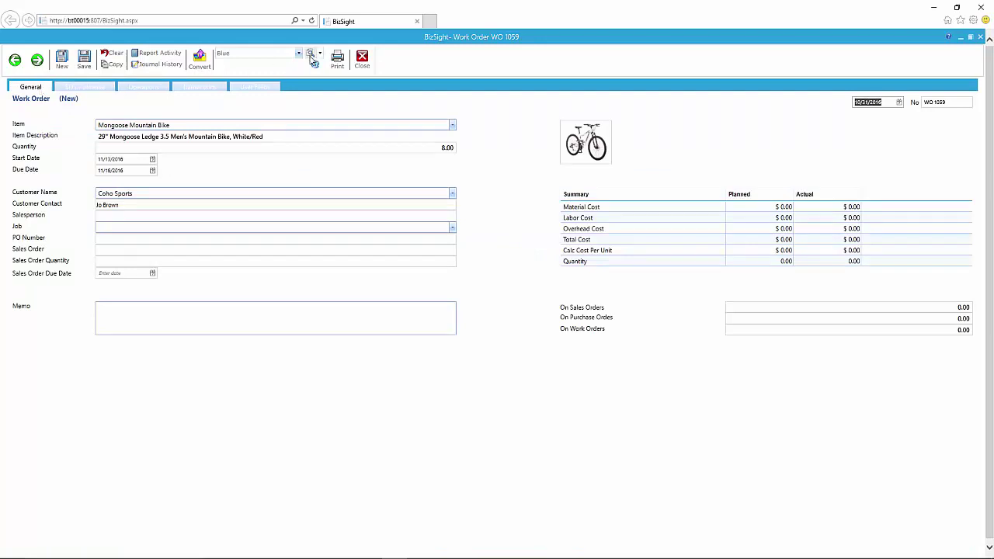
Preview the work order printout in the Blue layout, and close both the preview and the work order.
{"action": "left_click", "coordinate": [312, 59]}
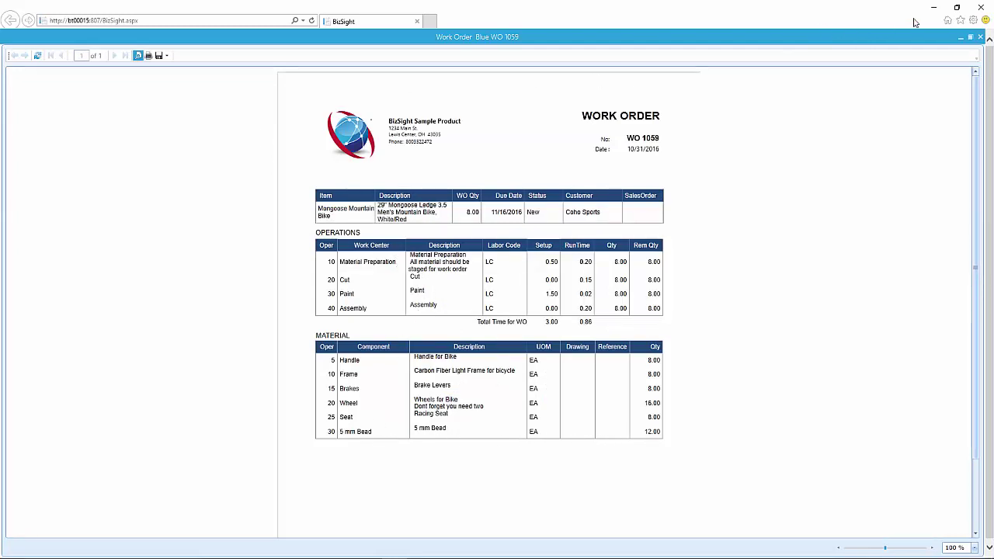
{"action": "left_click", "coordinate": [980, 37]}
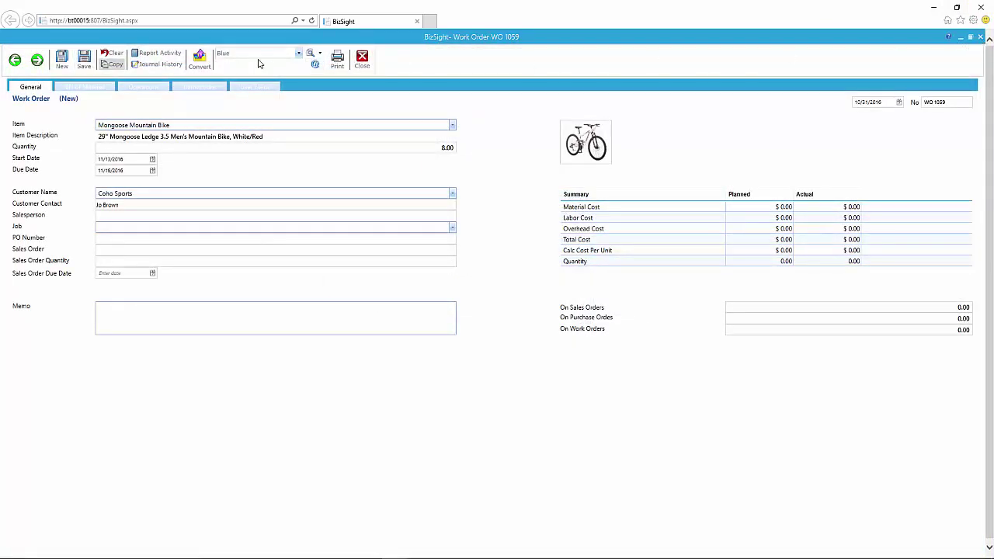
{"action": "left_click", "coordinate": [362, 62]}
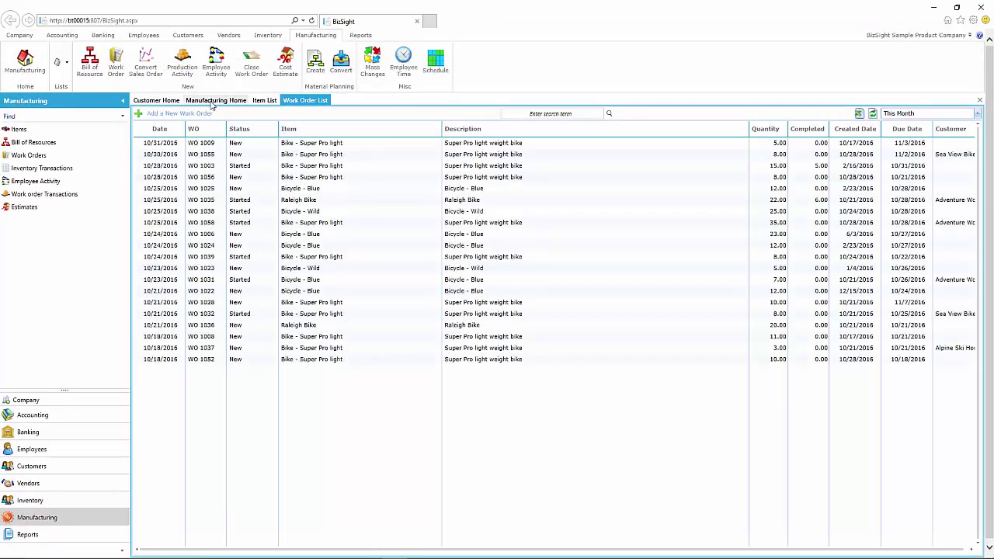
{"action": "left_click", "coordinate": [230, 125]}
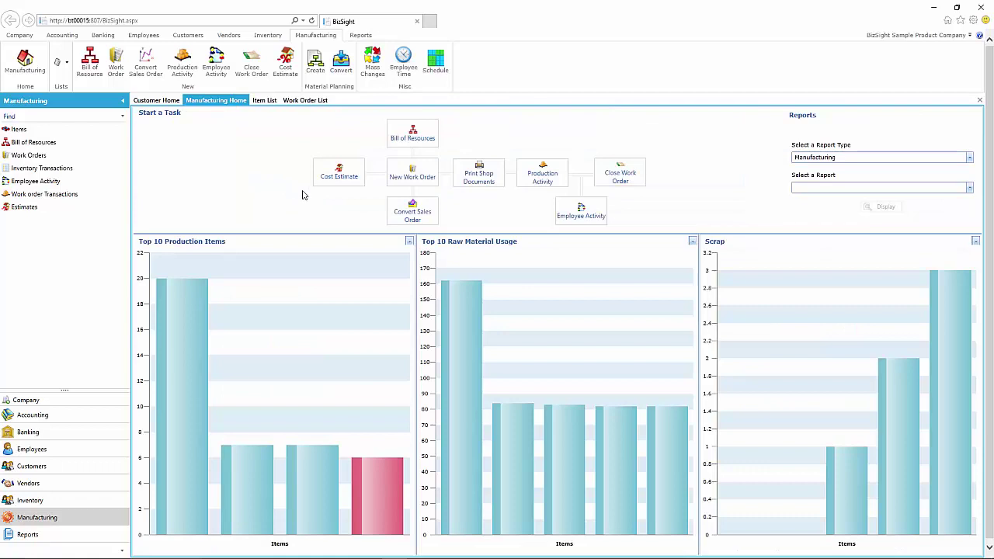
{"action": "left_click", "coordinate": [402, 142]}
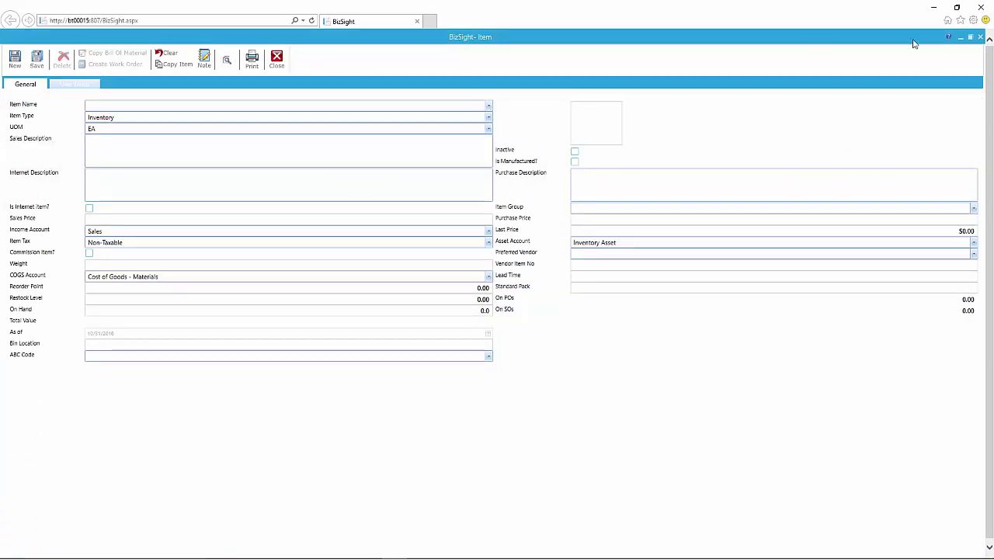
{"action": "left_click", "coordinate": [981, 38]}
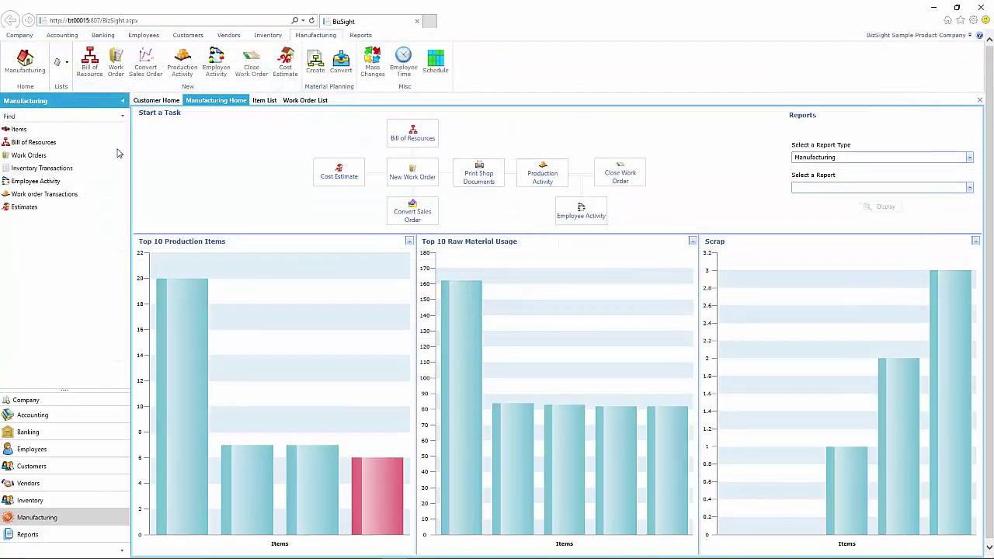
Review the Mongoose Mountain Bike's bill of material and operations from the bill of resources list, and return to the manufacturing home page.
{"action": "left_click", "coordinate": [35, 144]}
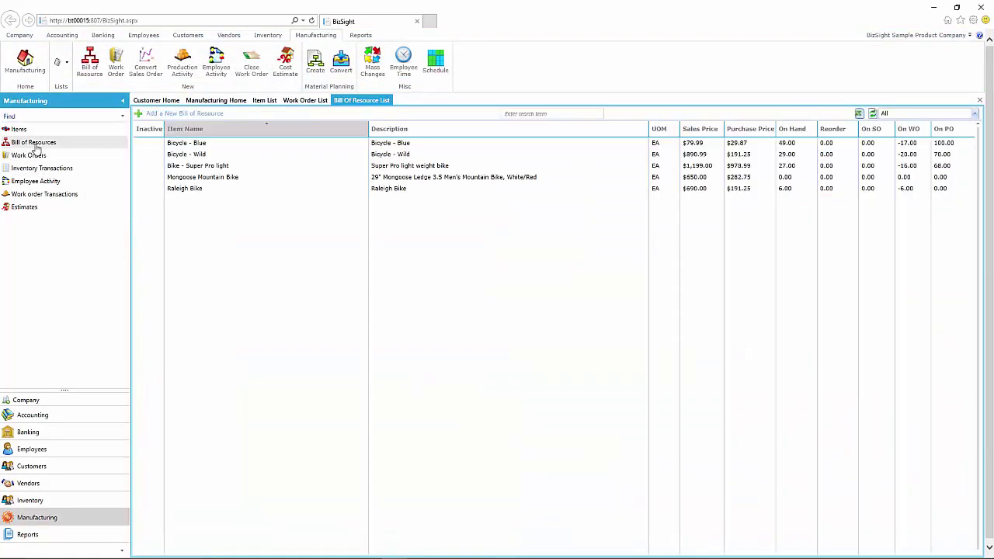
{"action": "left_click", "coordinate": [187, 180]}
{"action": "double_click", "coordinate": [186, 178]}
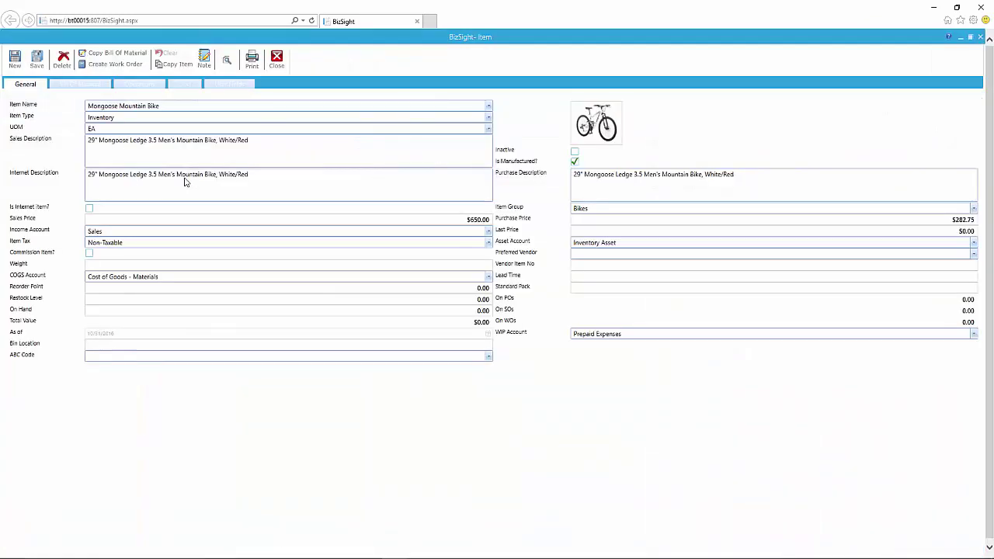
{"action": "left_click", "coordinate": [89, 87]}
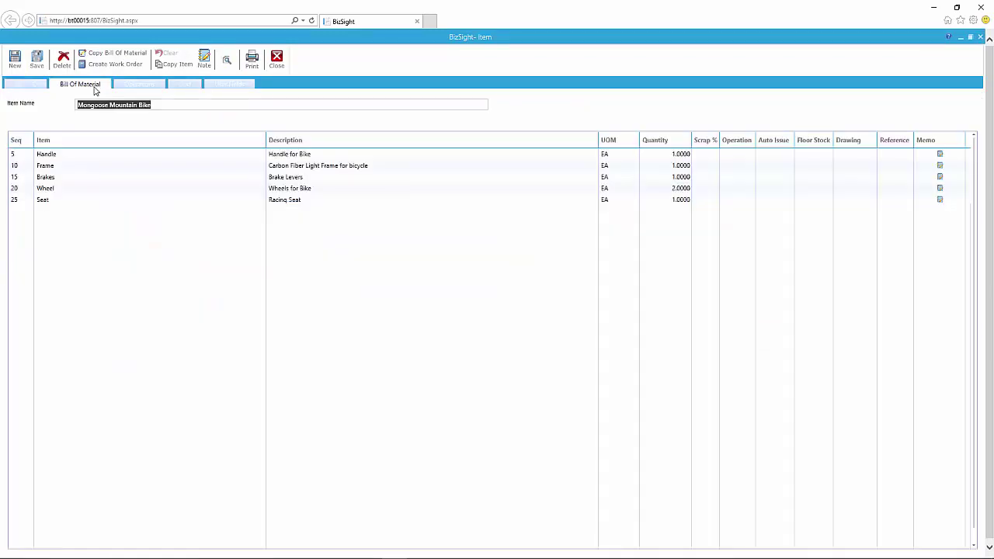
{"action": "left_click", "coordinate": [132, 87]}
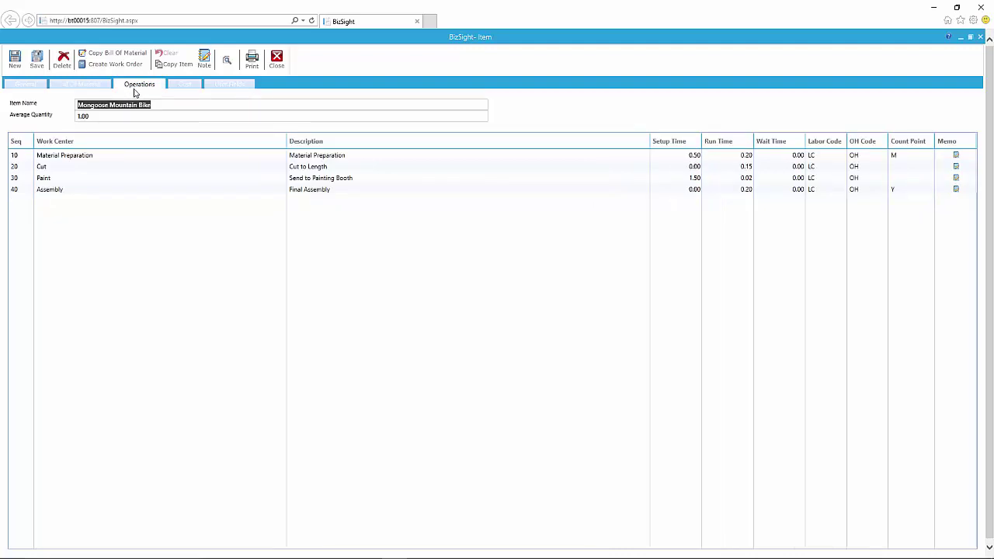
{"action": "left_click", "coordinate": [277, 59]}
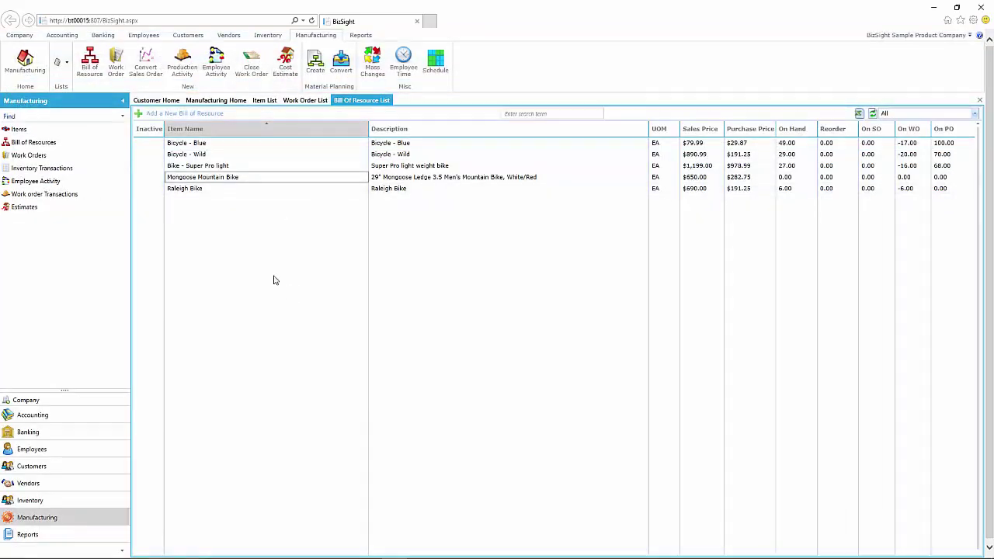
{"action": "left_click", "coordinate": [216, 101]}
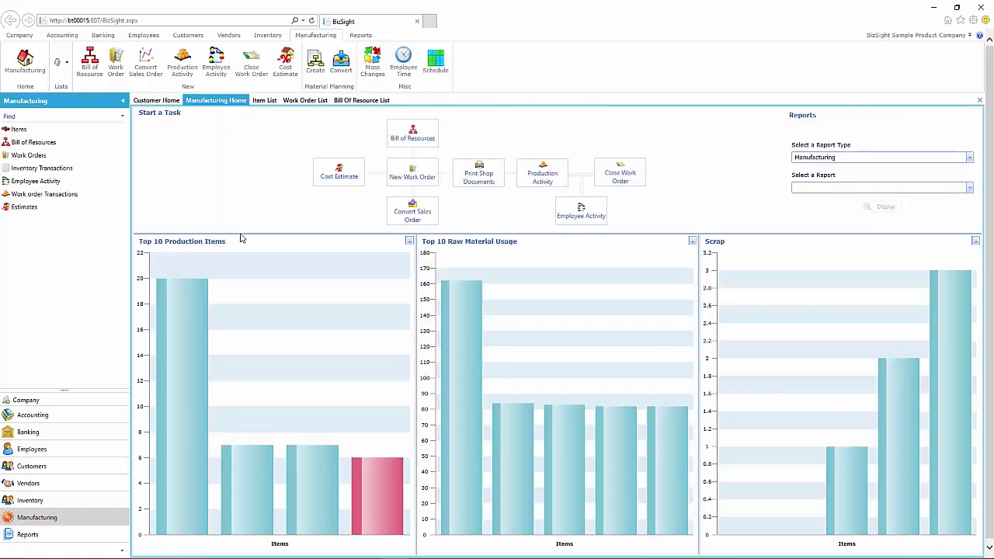